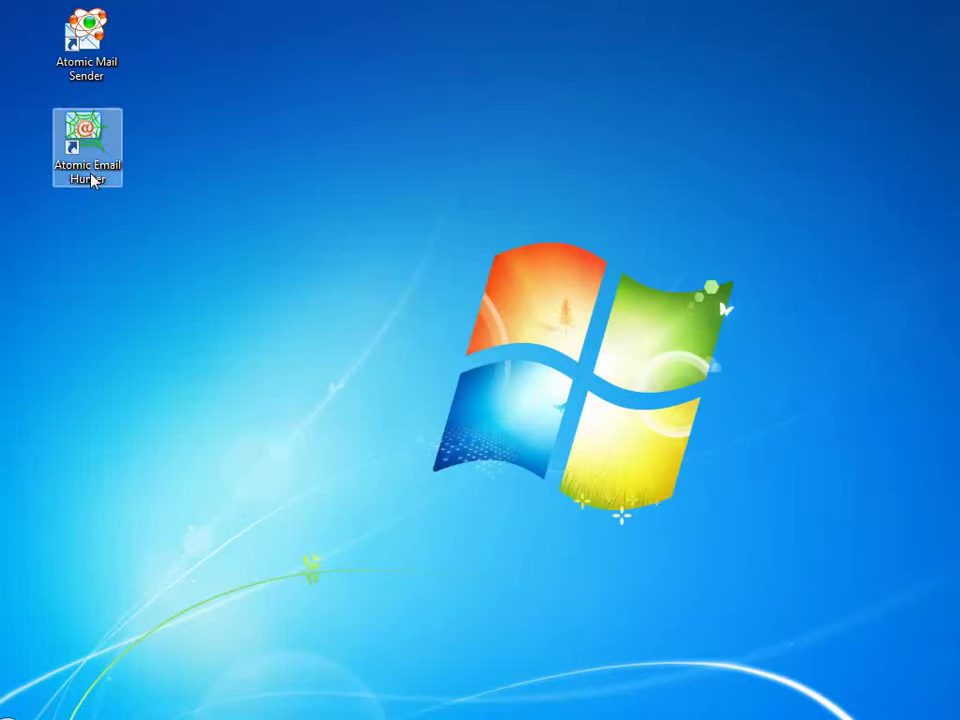
Step: Open Atomic Email Hunter and limit its search engines to the international Yahoo and Google
double_click(91, 180)
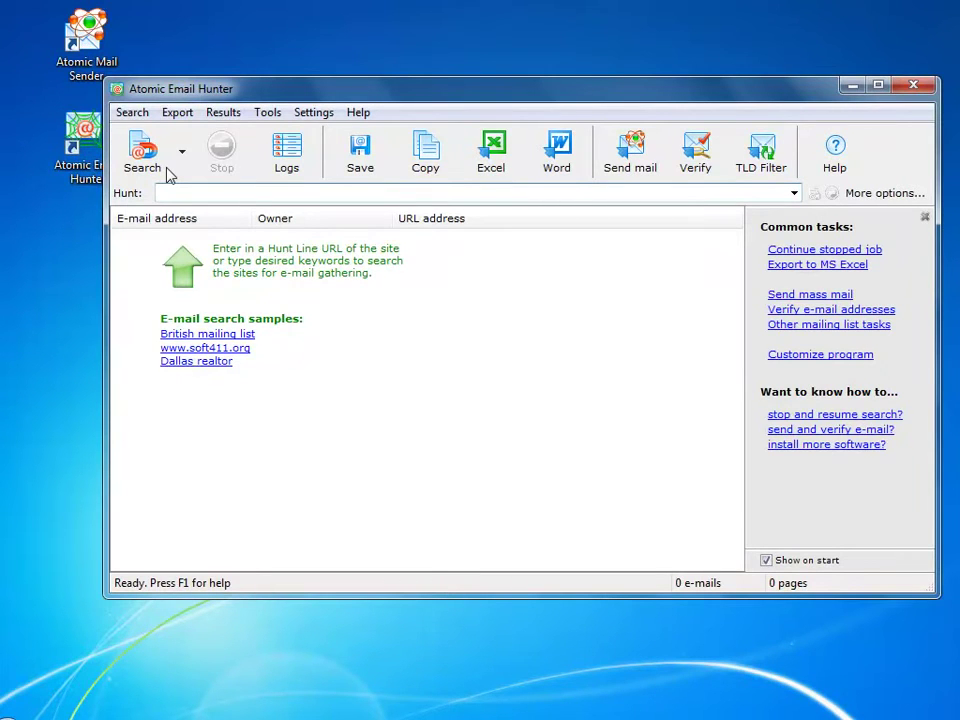
left_click(315, 116)
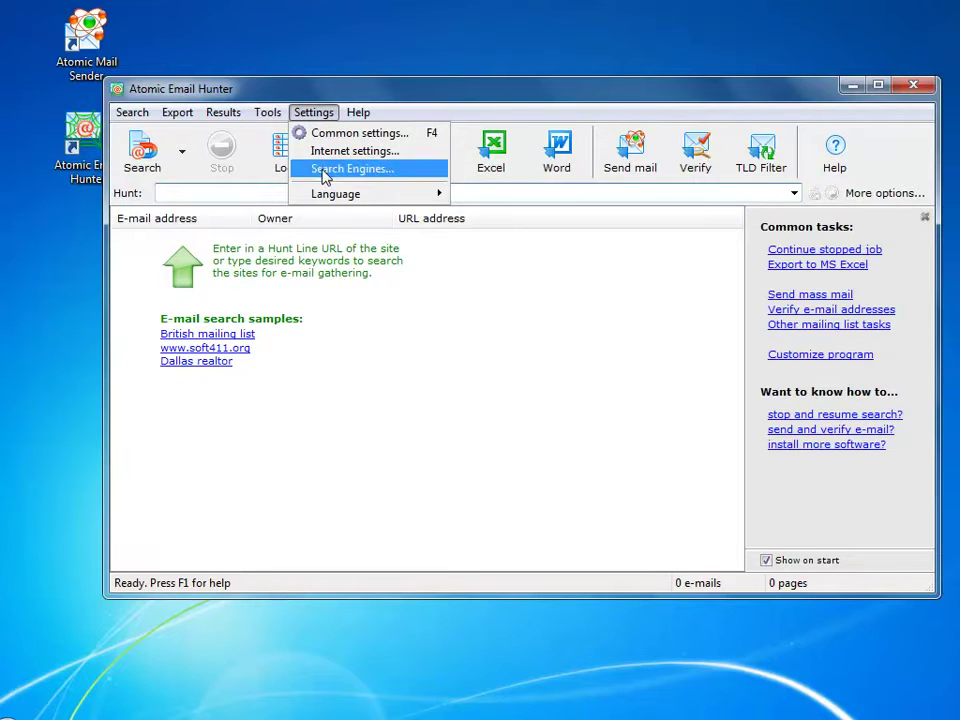
mouse_move(328, 200)
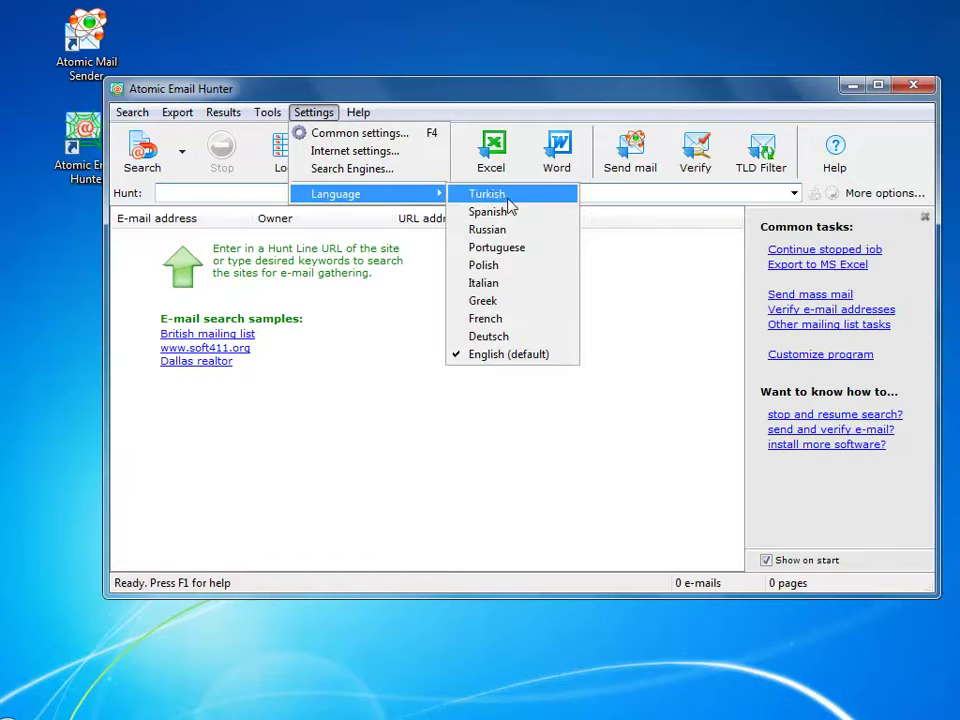
left_click(383, 174)
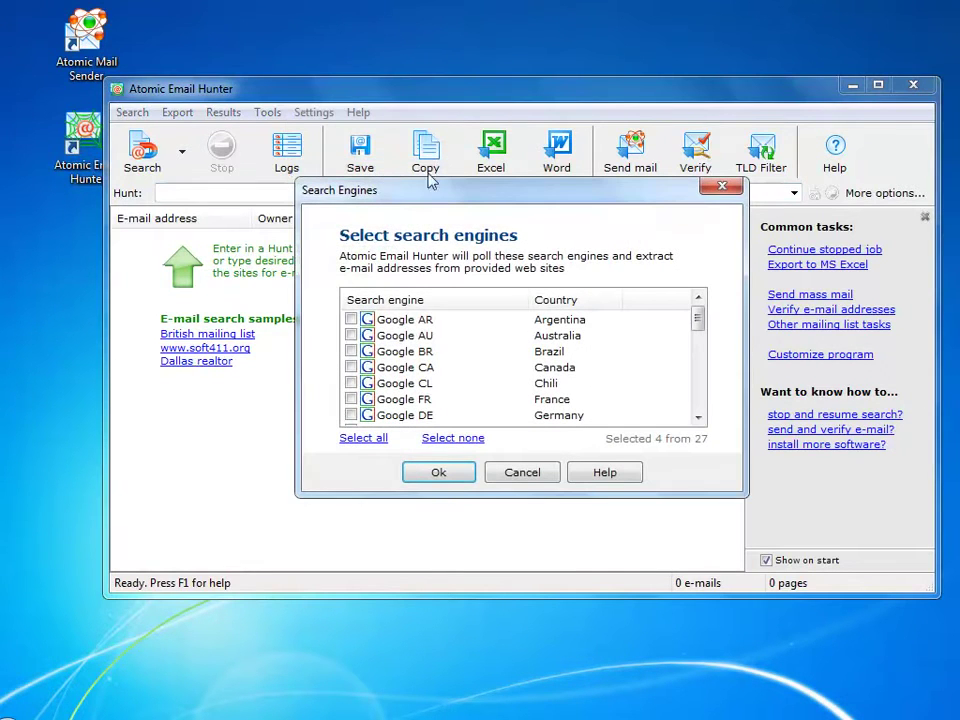
left_click(579, 302)
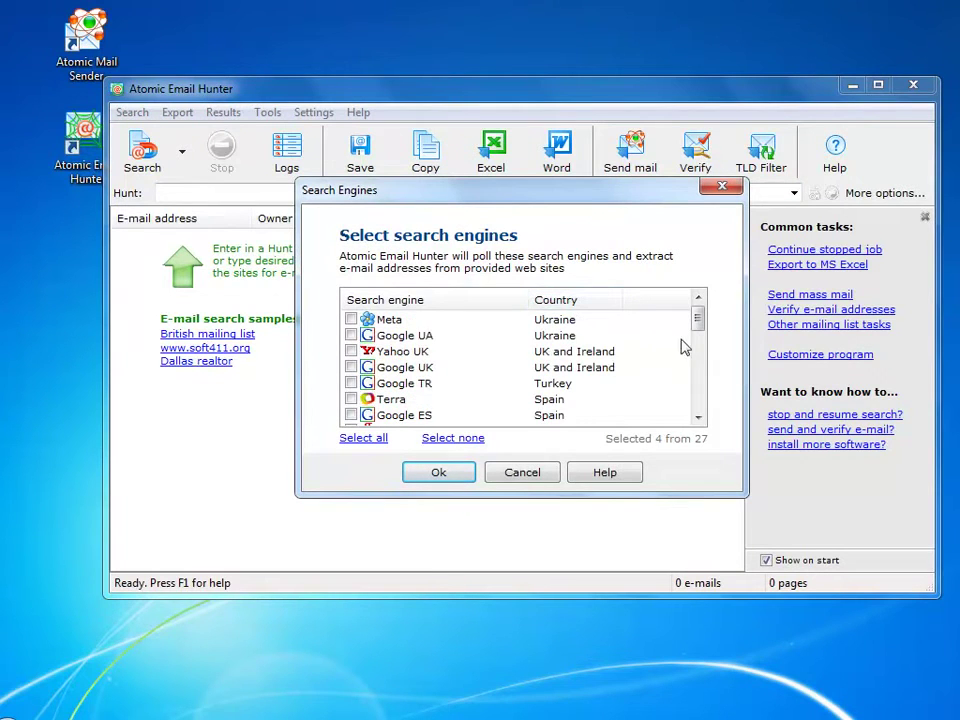
left_click_drag(700, 319, 701, 394)
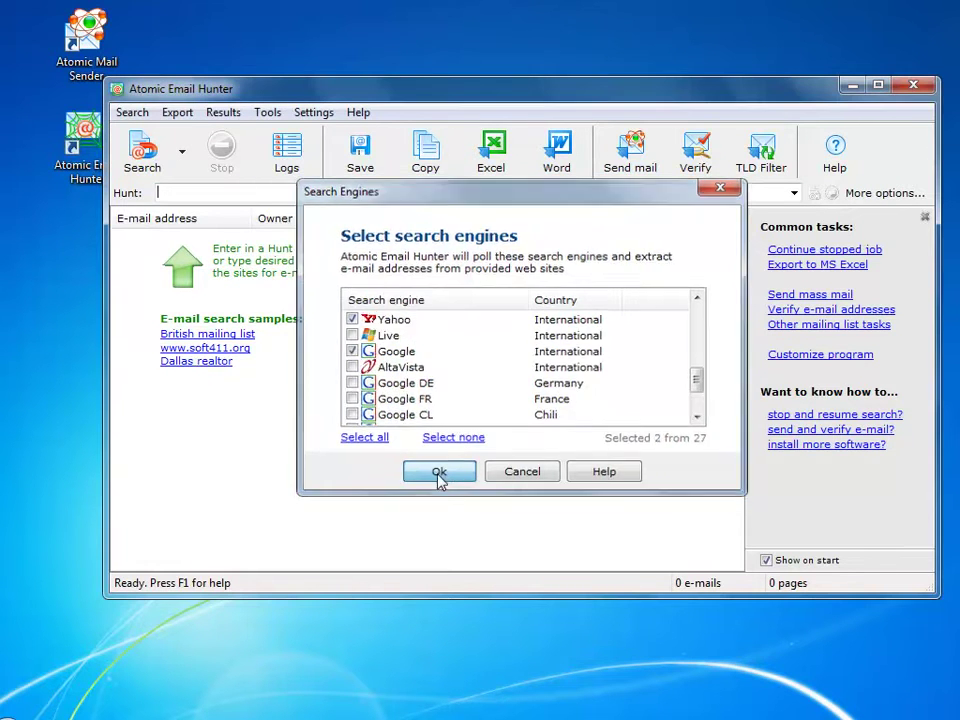
left_click(439, 474)
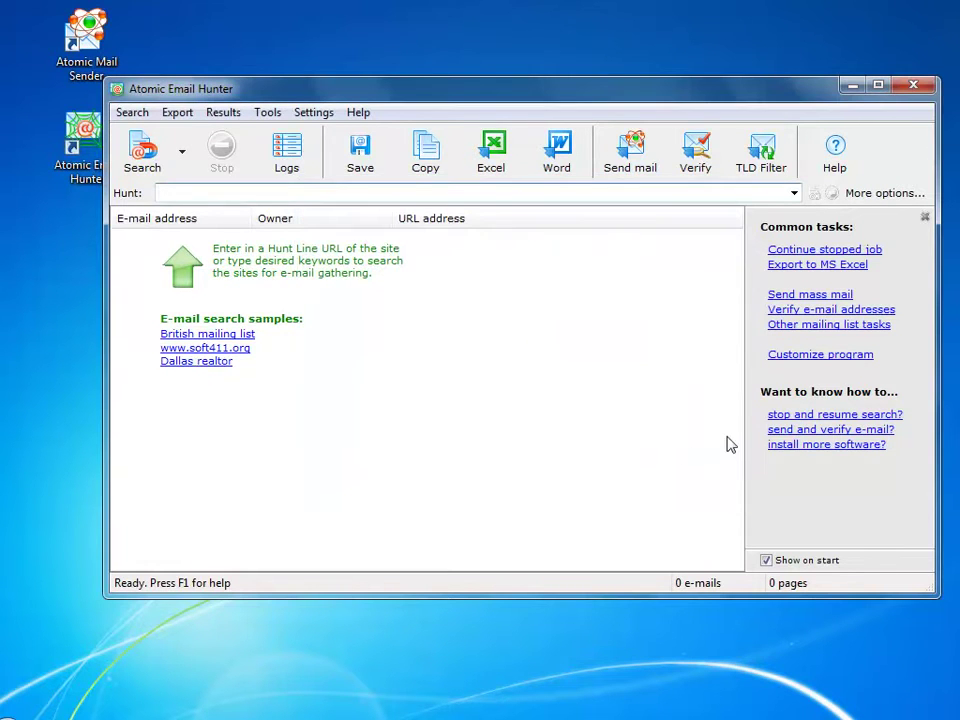
Step: Review the connection, advanced, proxy, e-mail filter and miscellaneous options in the common settings, keeping the Internet Explorer proxy defaults
left_click(315, 118)
left_click(318, 133)
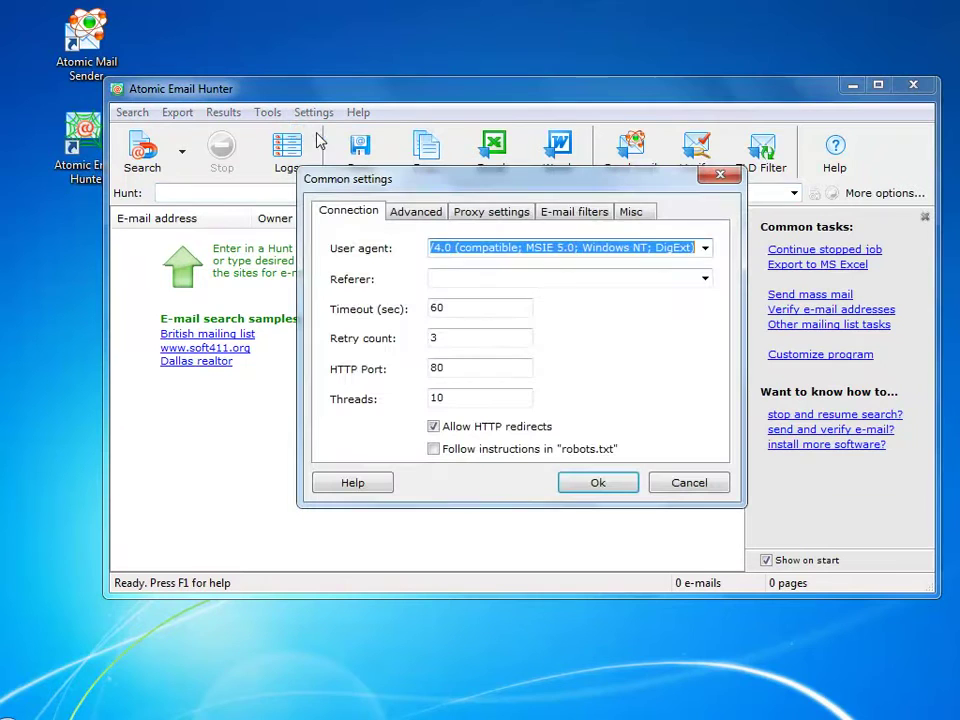
left_click(418, 213)
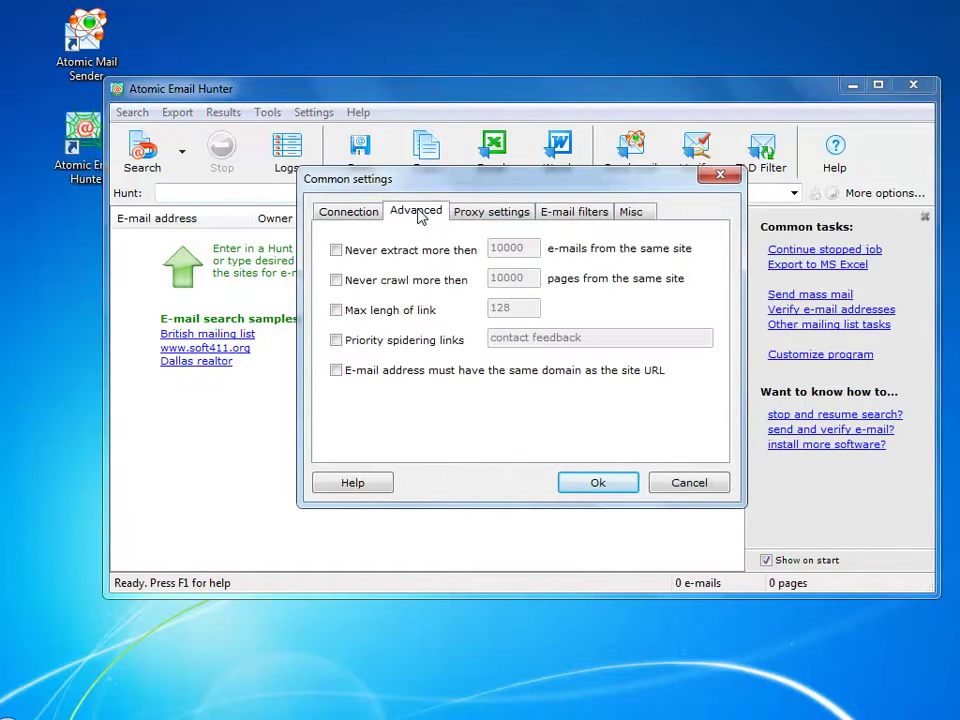
left_click(513, 214)
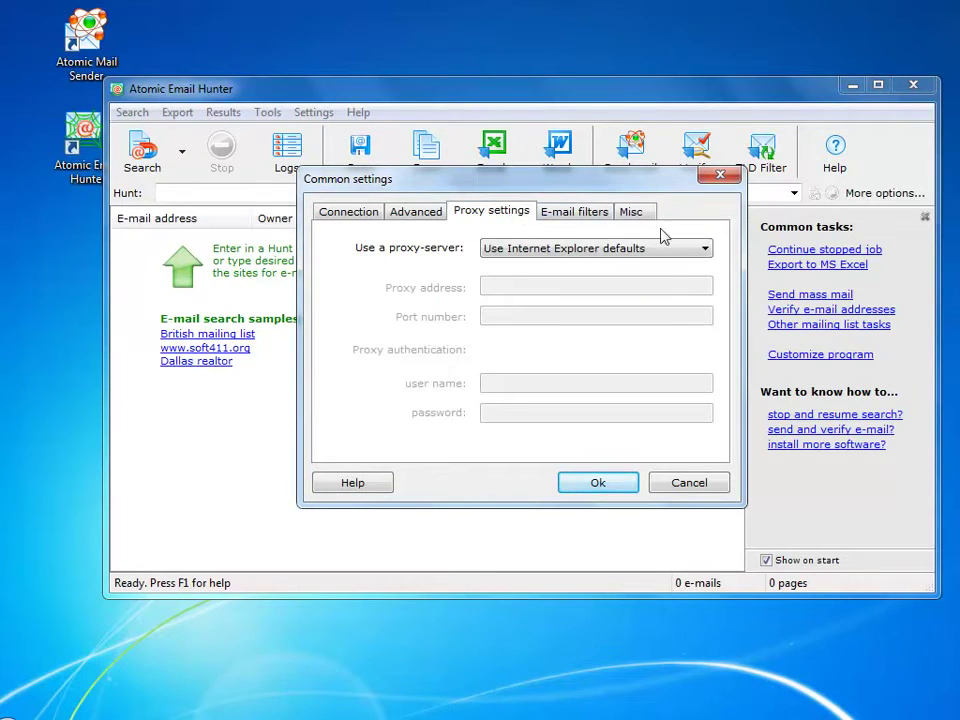
left_click(697, 252)
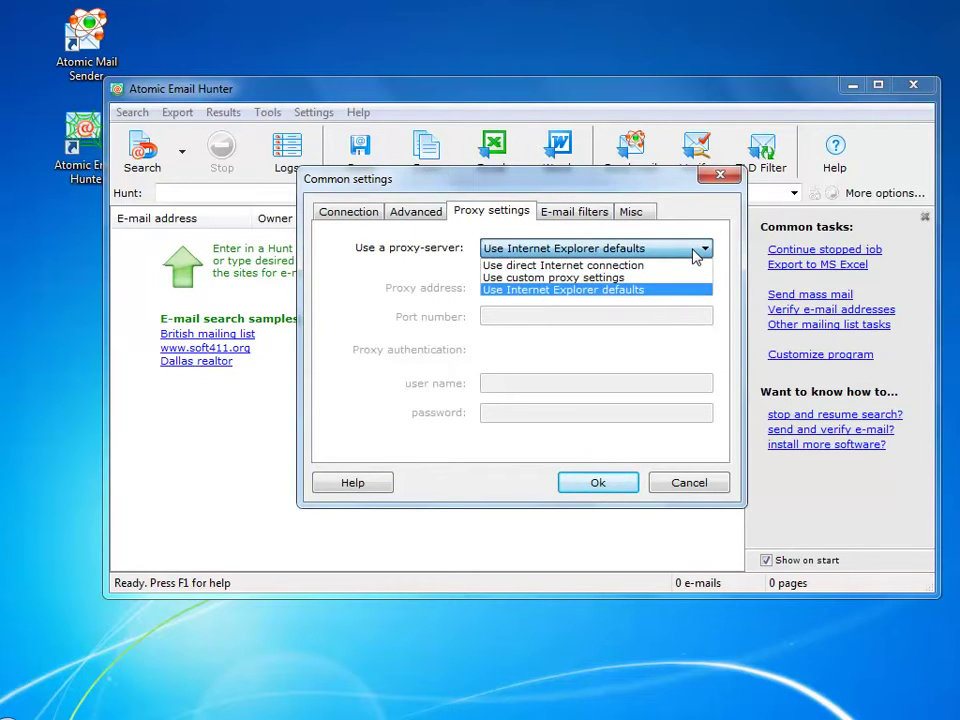
left_click(633, 291)
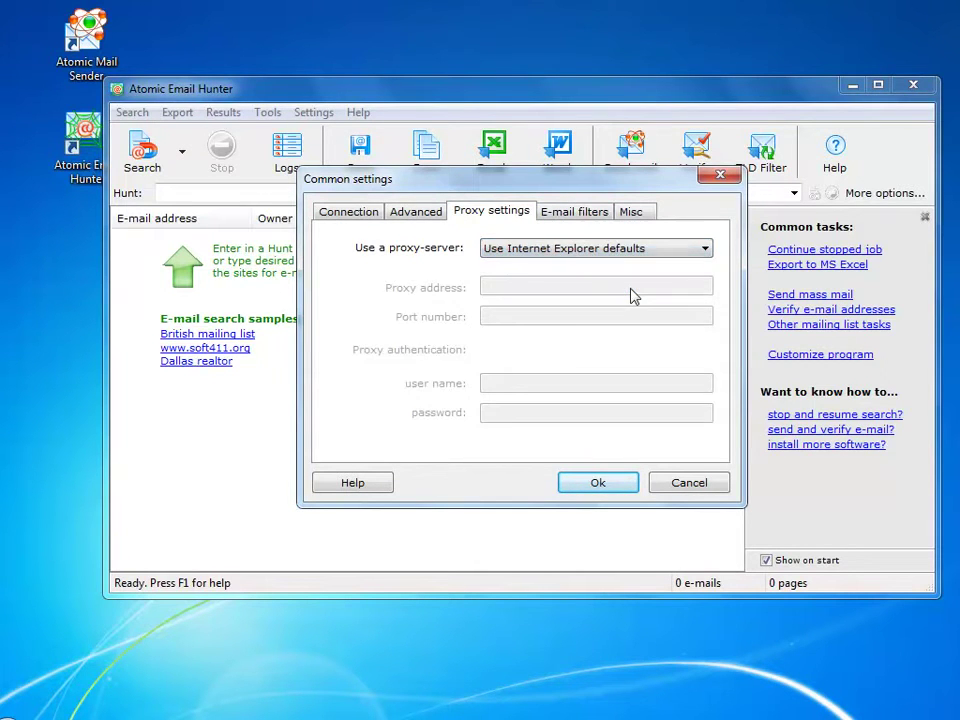
left_click(597, 214)
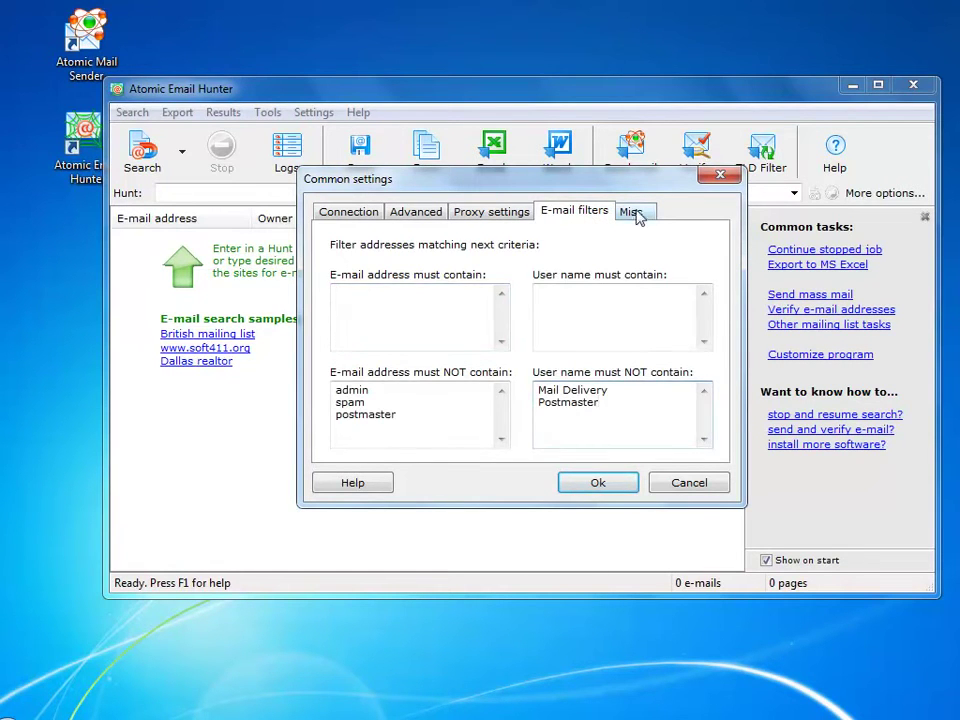
left_click(633, 213)
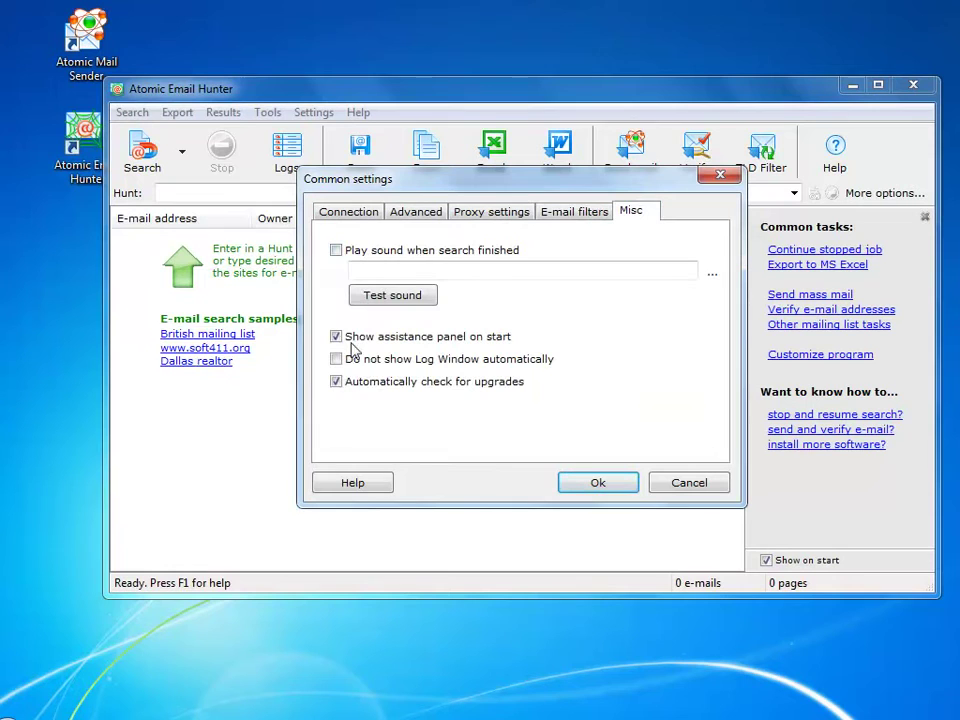
left_click(596, 484)
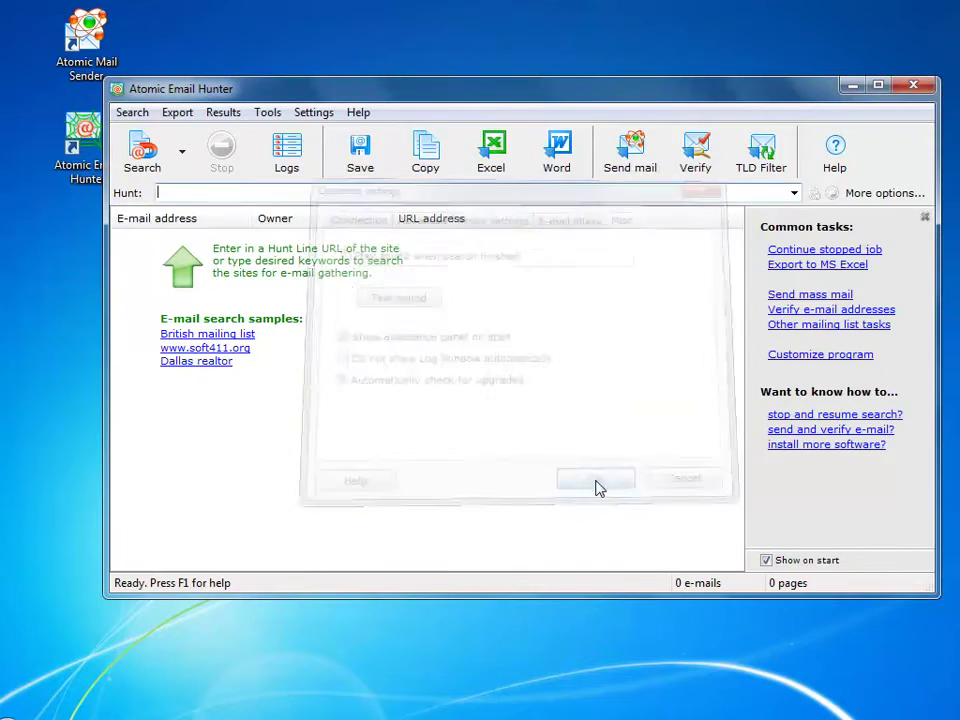
left_click(240, 193)
type("dog forum")
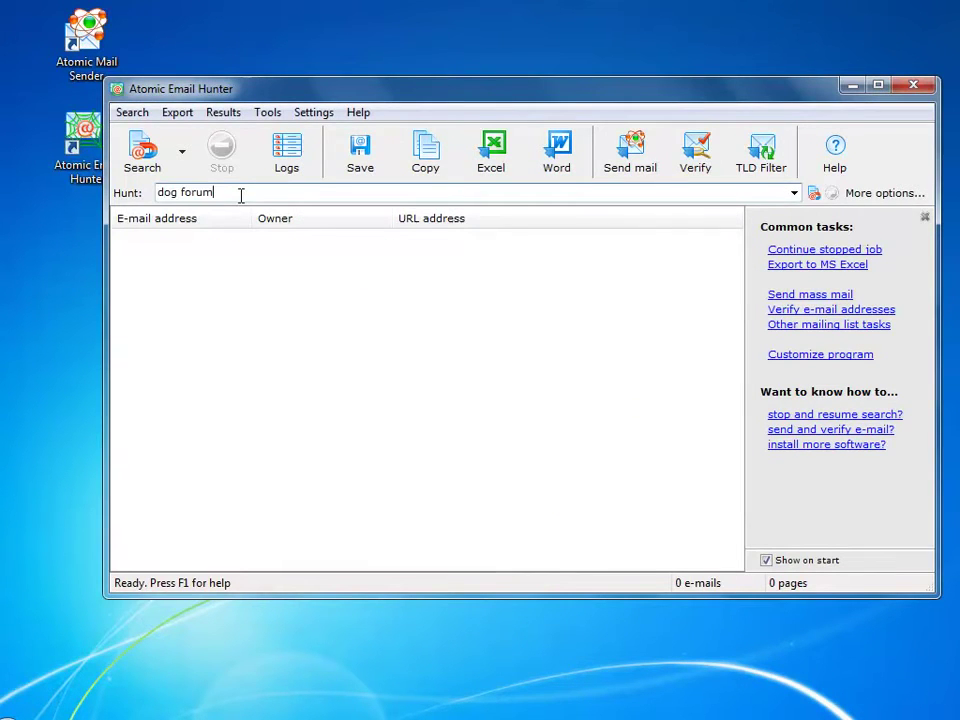
key("Return")
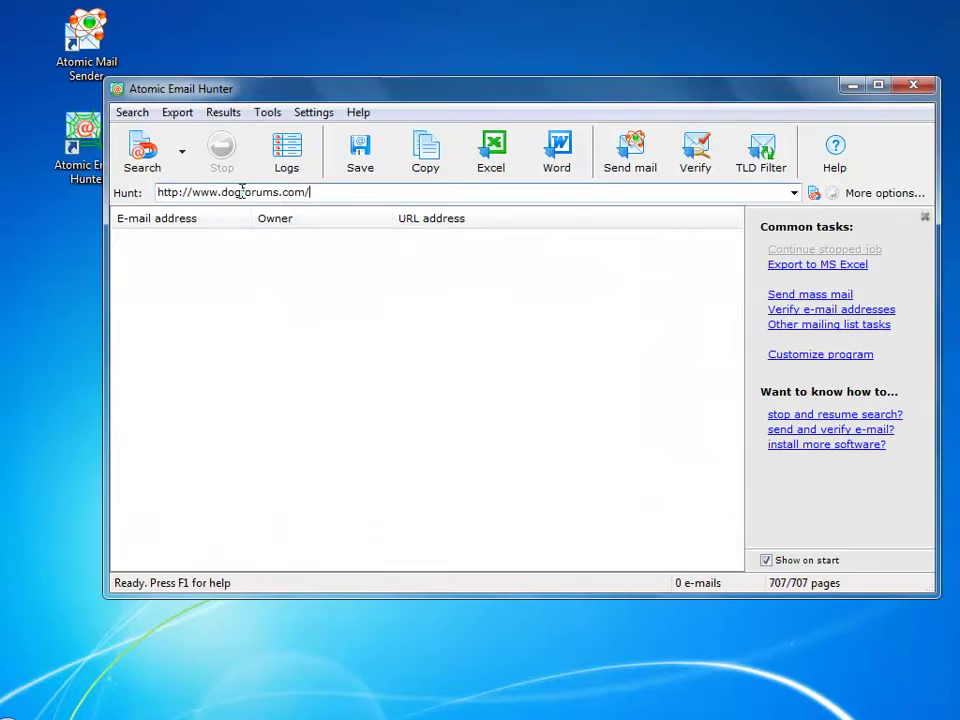
key("Return")
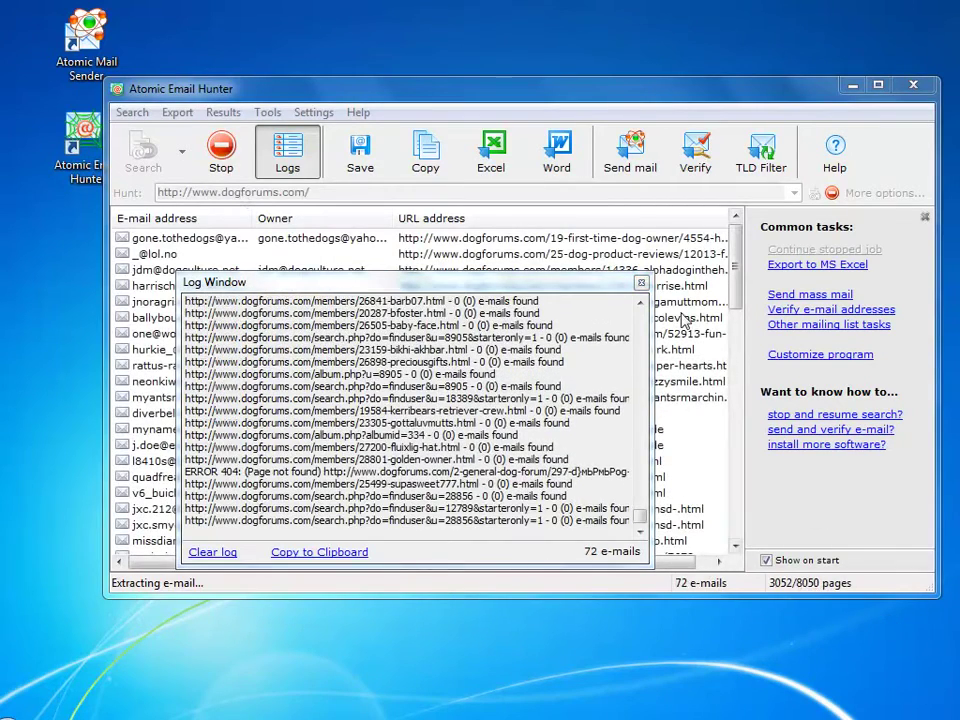
left_click(641, 285)
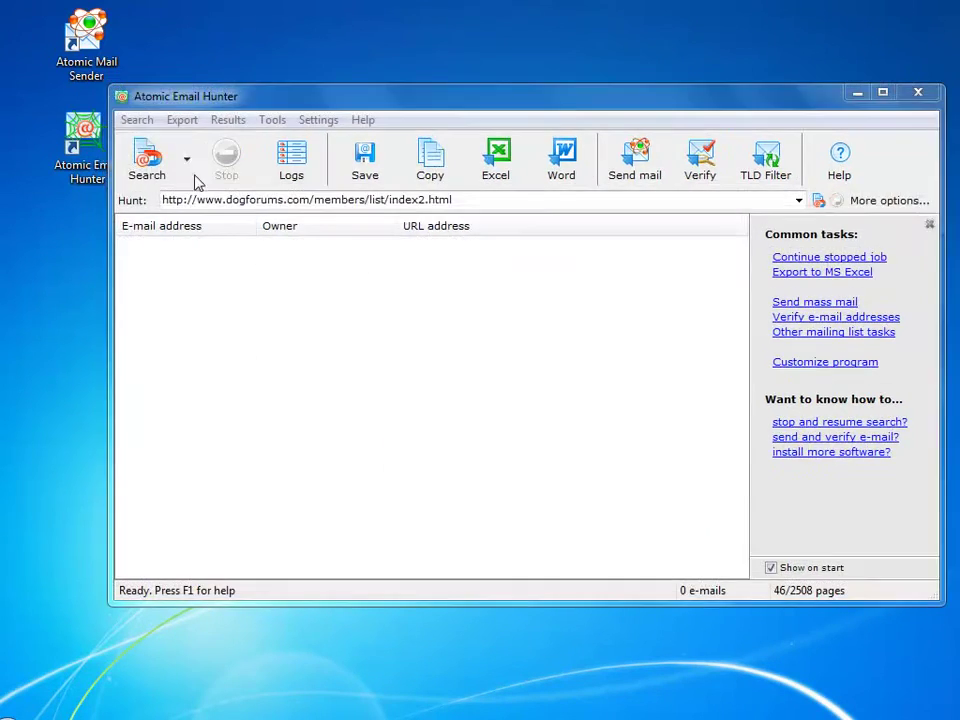
left_click(188, 159)
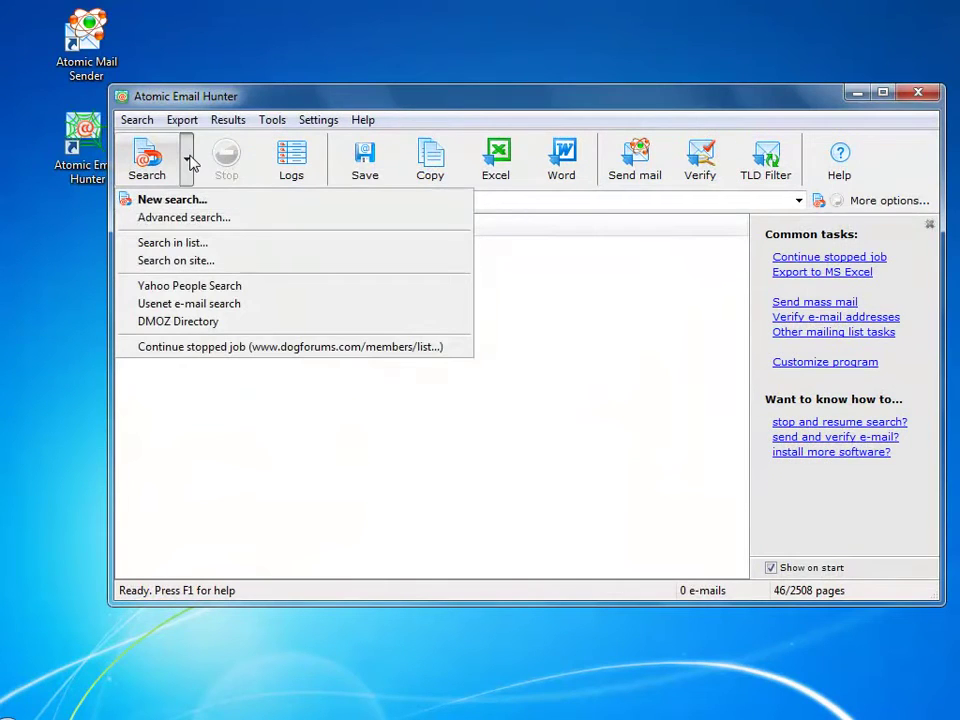
left_click(196, 219)
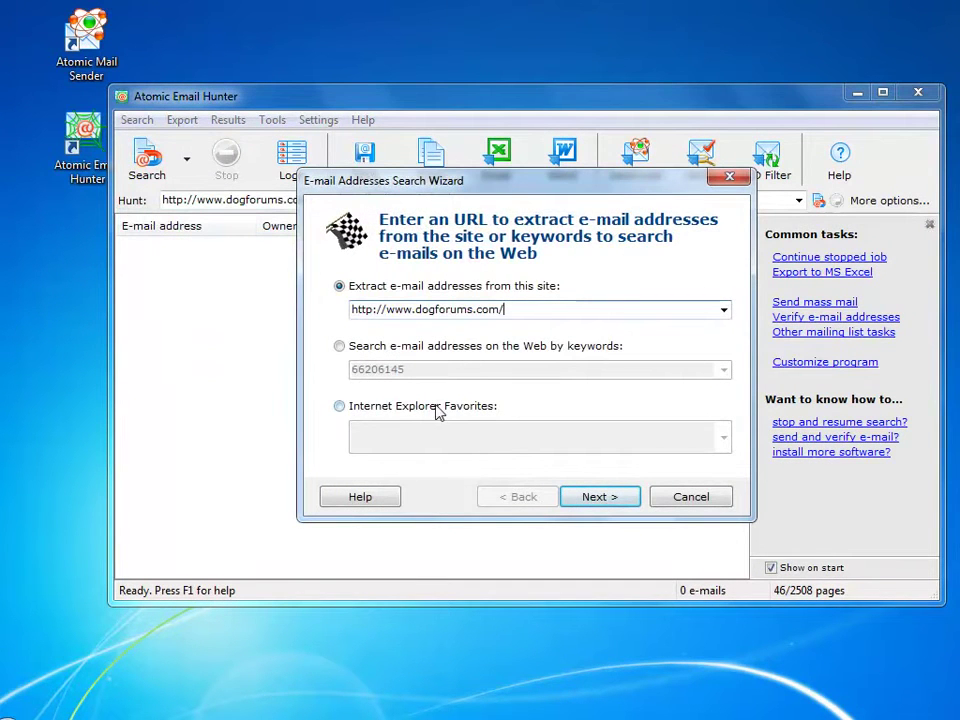
left_click(611, 499)
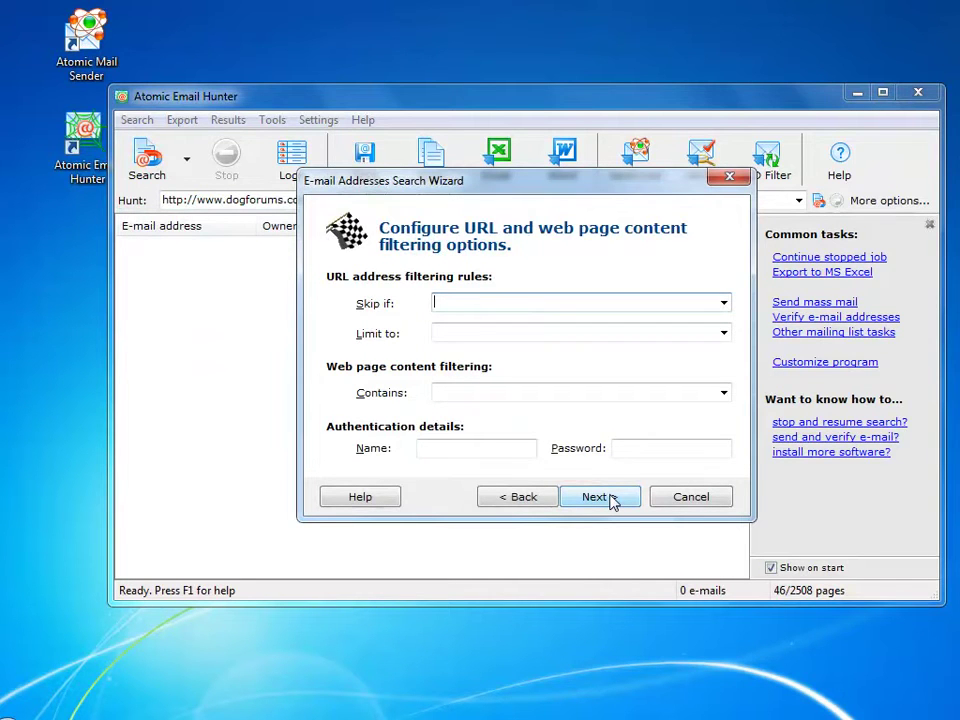
left_click(470, 446)
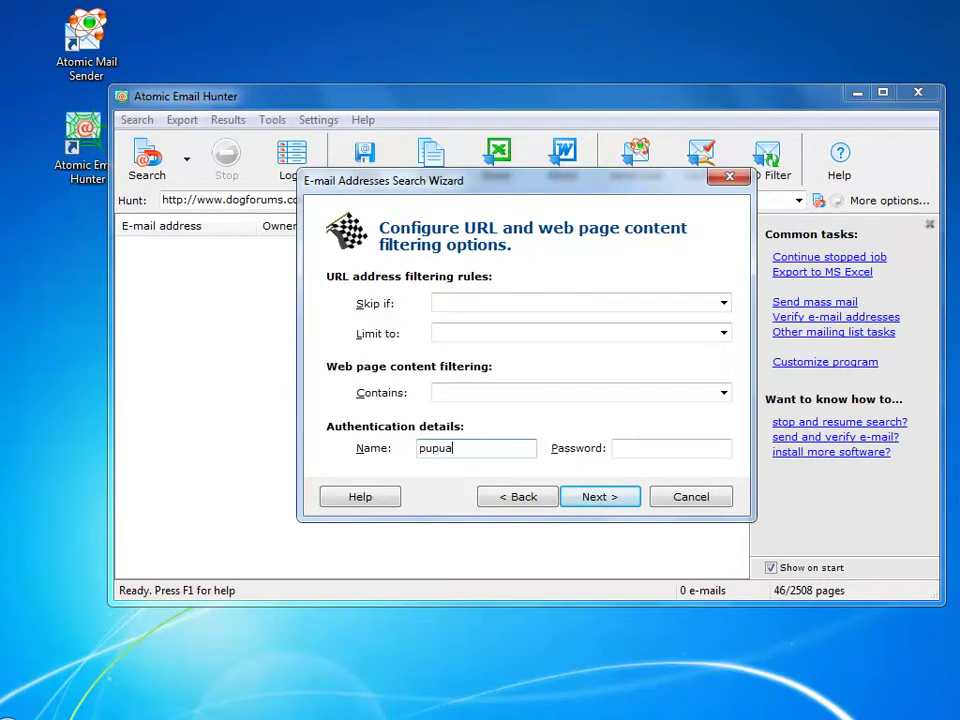
left_click(620, 448)
key("ctrl+v")
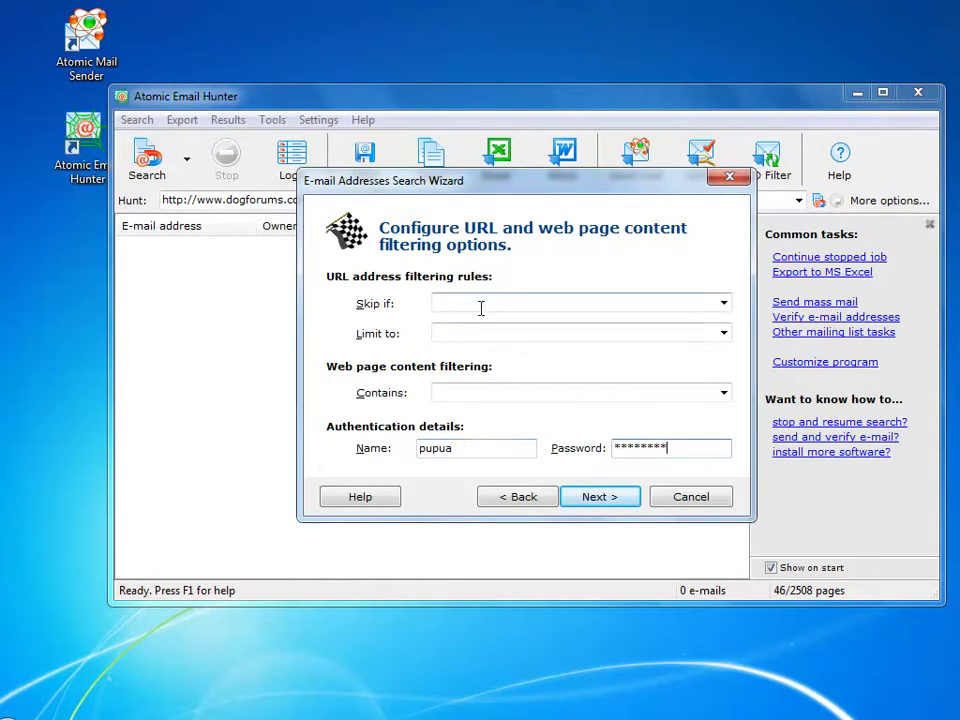
Step: Run the extraction with the page content filter "contact", stop it and close the log window
left_click(480, 392)
type("contact")
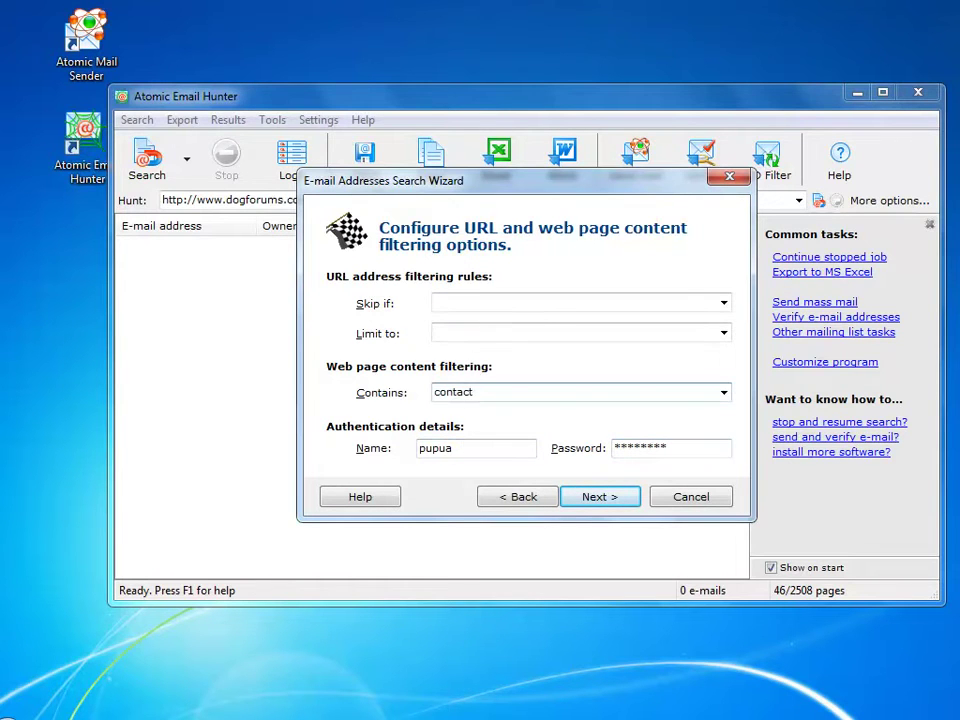
left_click(599, 499)
left_click(597, 499)
left_click(597, 498)
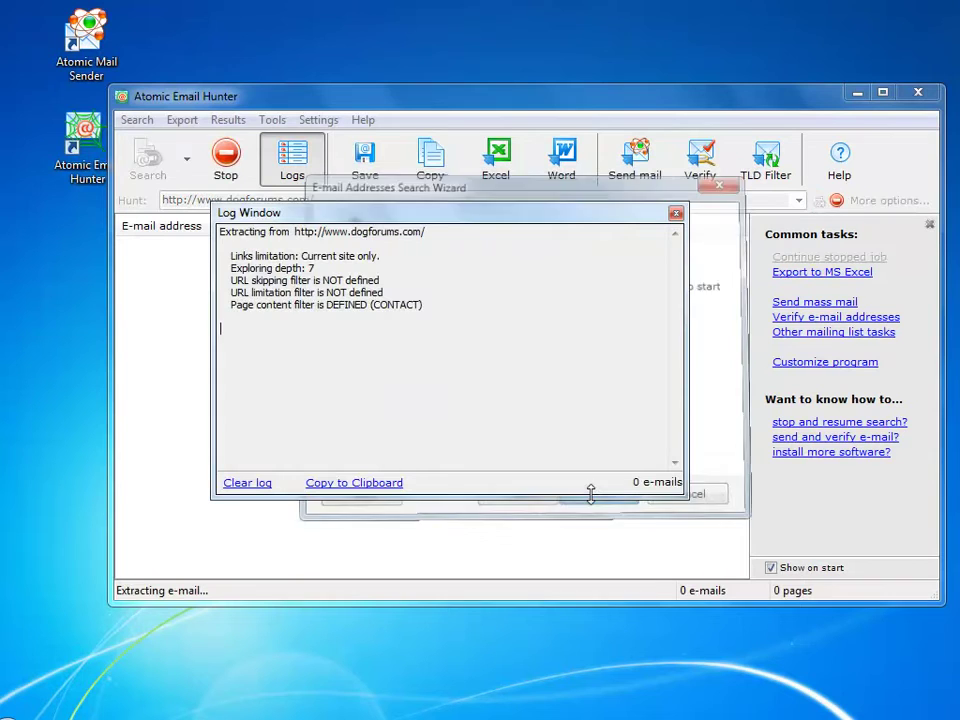
left_click(236, 171)
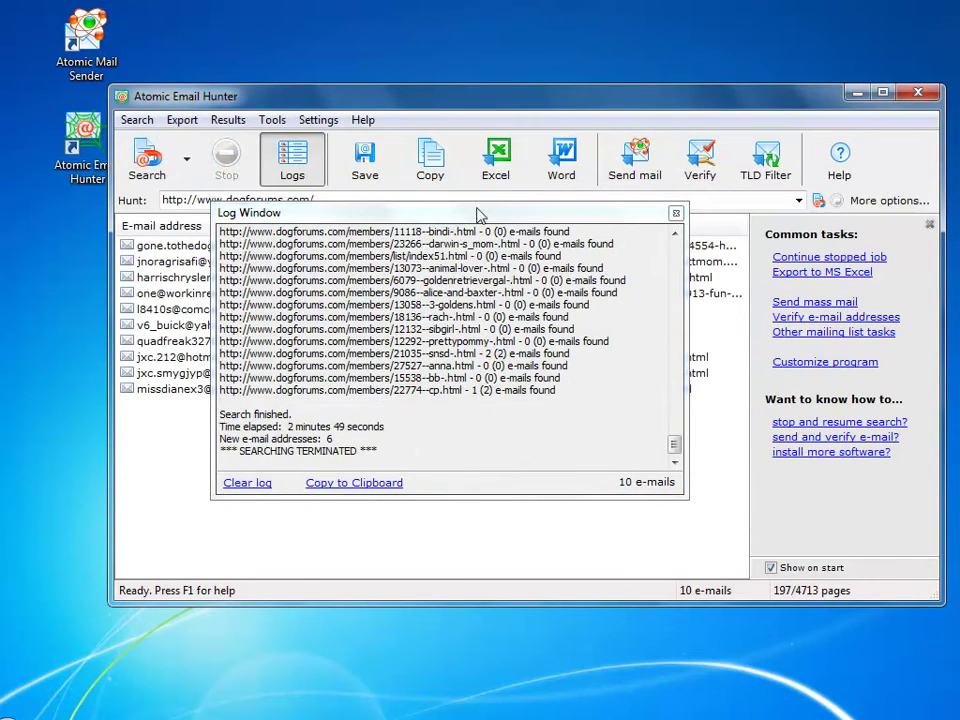
left_click(676, 215)
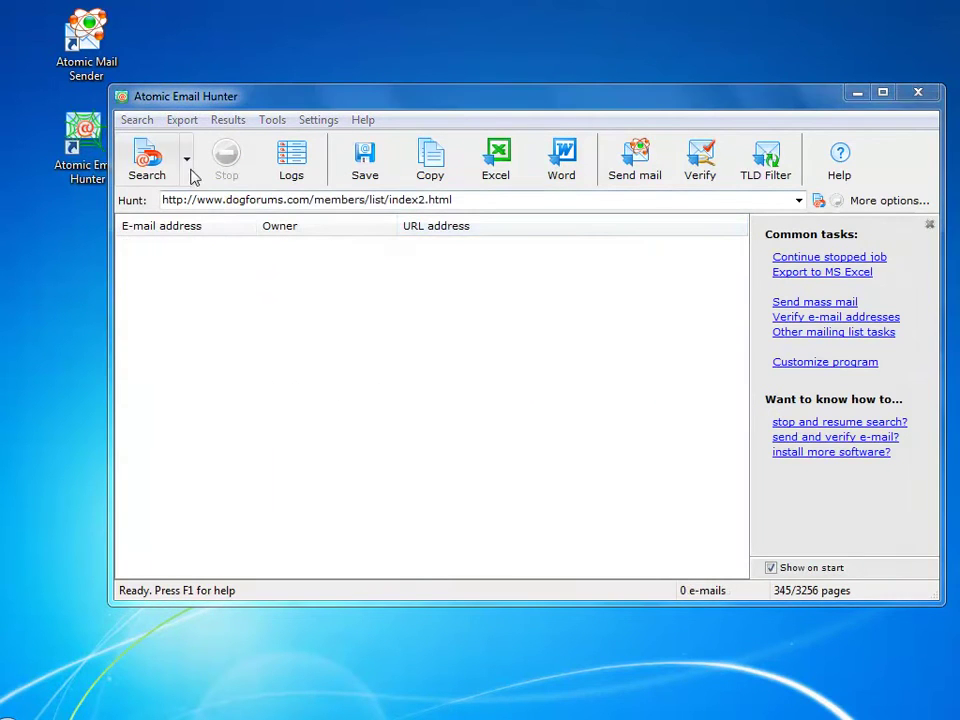
left_click(186, 158)
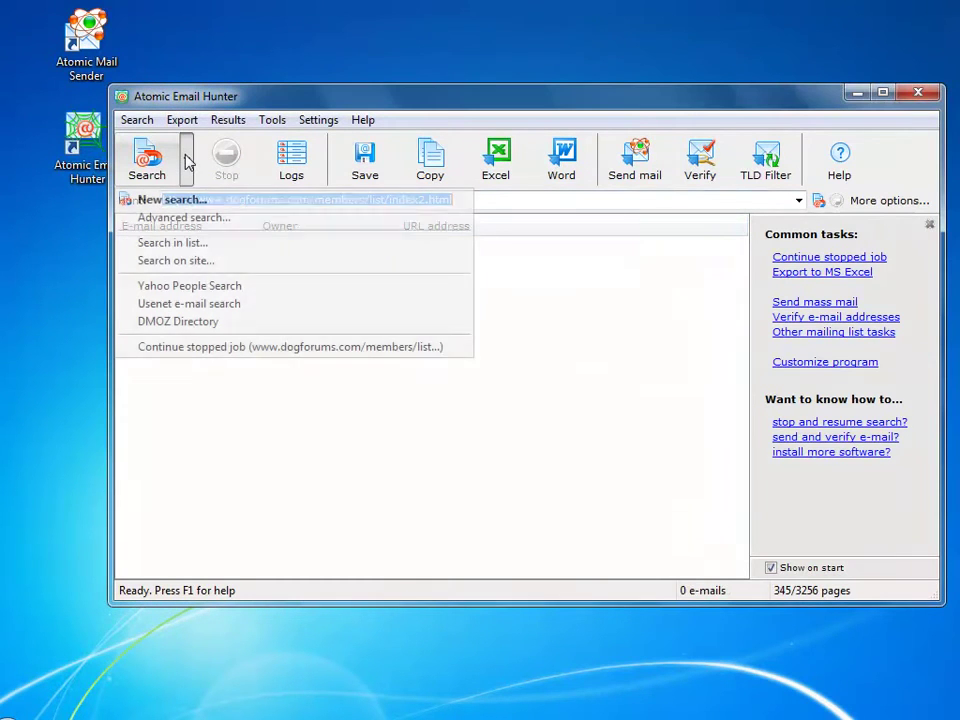
left_click(191, 245)
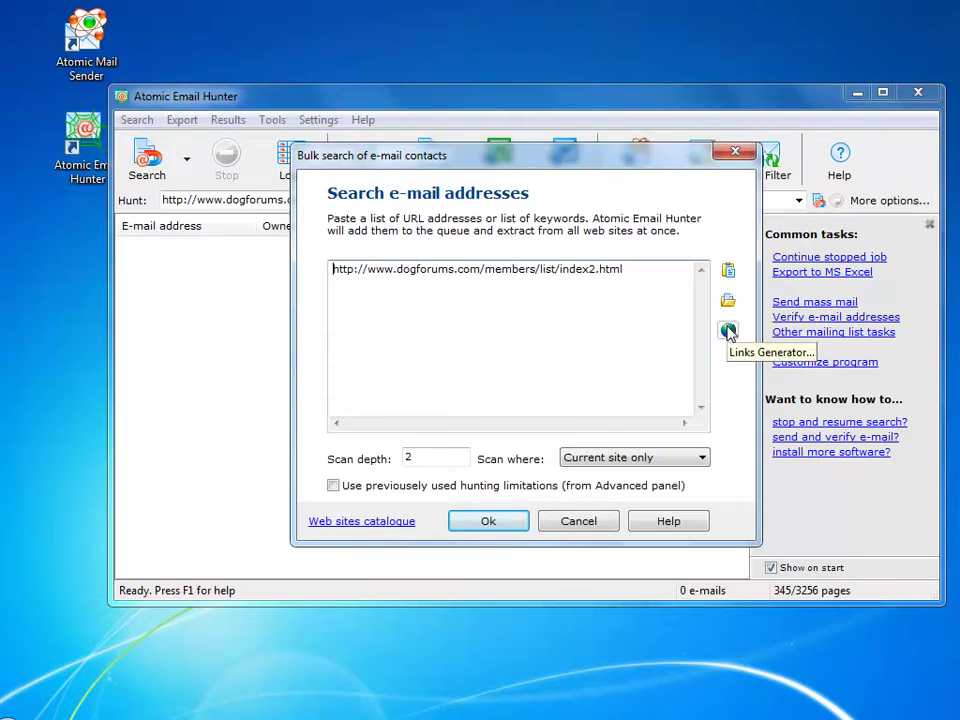
left_click(728, 332)
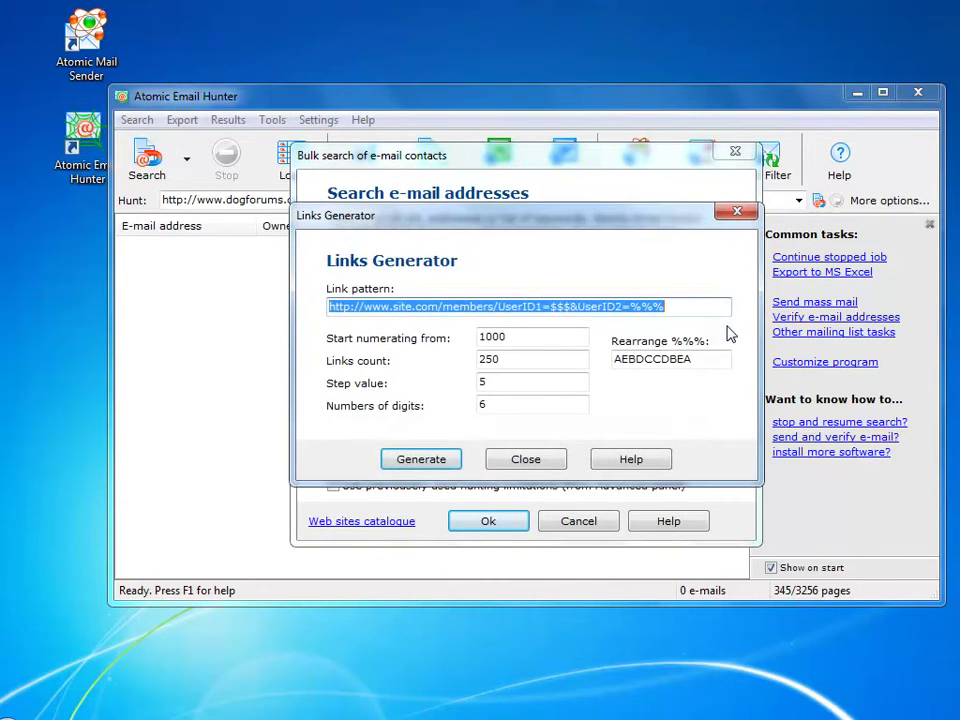
type("http://www.dogforums.com/members/list/index2.html")
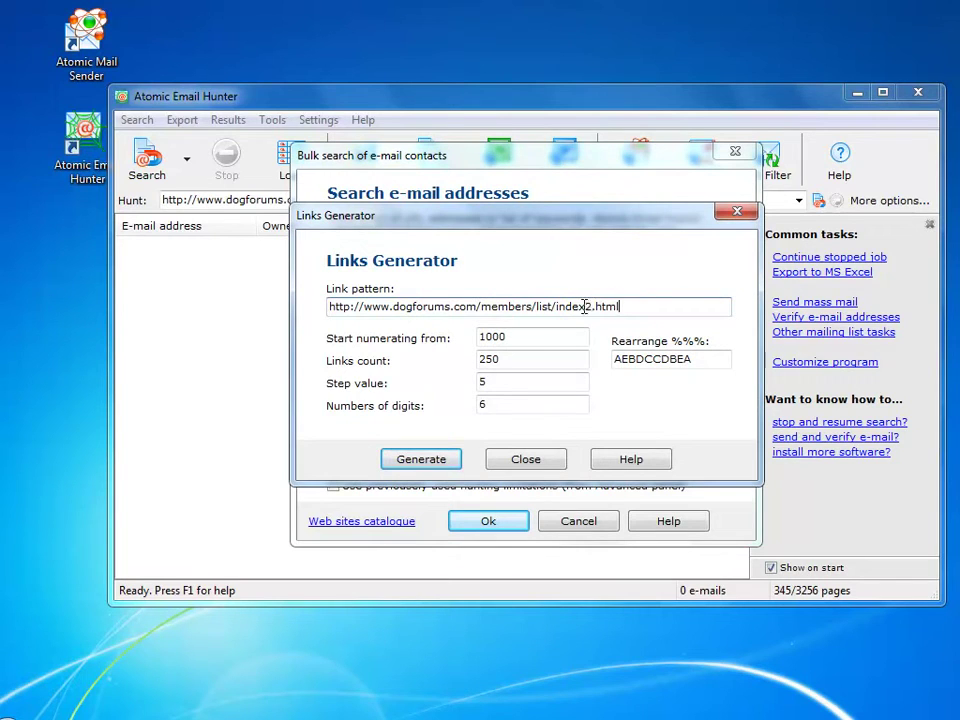
type("$$$")
Step: Generate 761 links numbered from 100 with step value 1 and 3 digits, and add them to the bulk search list
double_click(544, 332)
type("100")
key("Tab")
type("761")
key("Tab")
type("1")
key("Tab")
type("3")
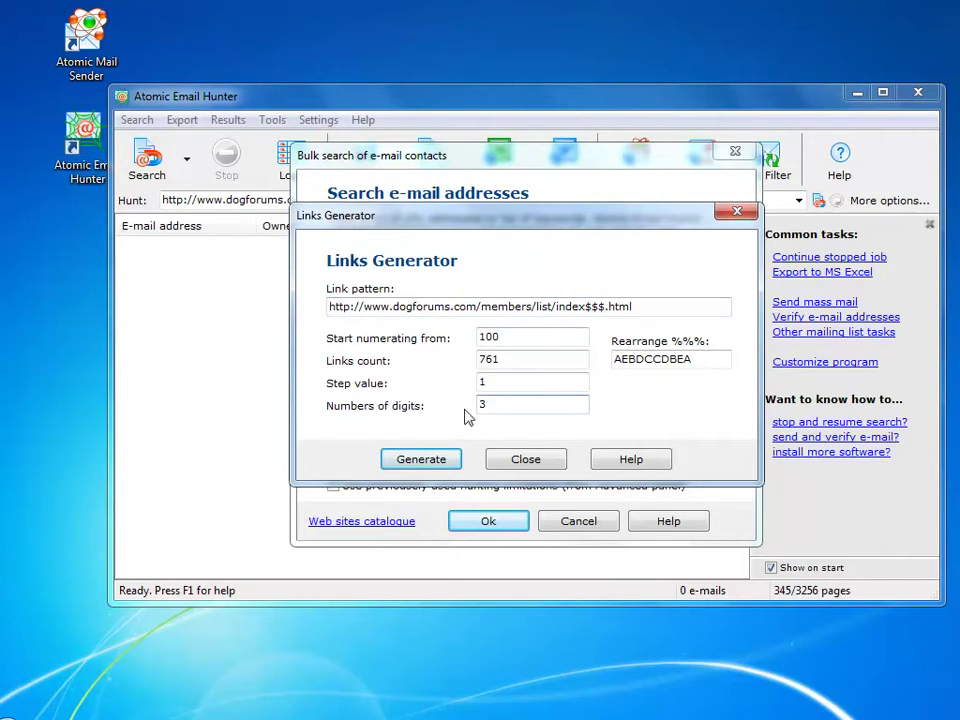
left_click(443, 462)
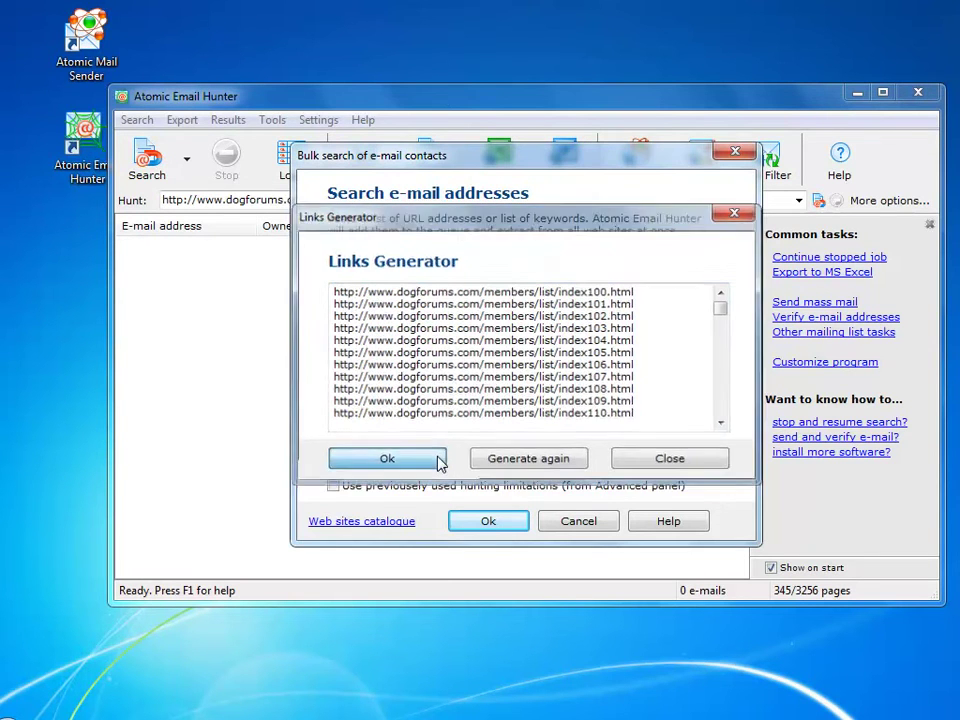
left_click(439, 461)
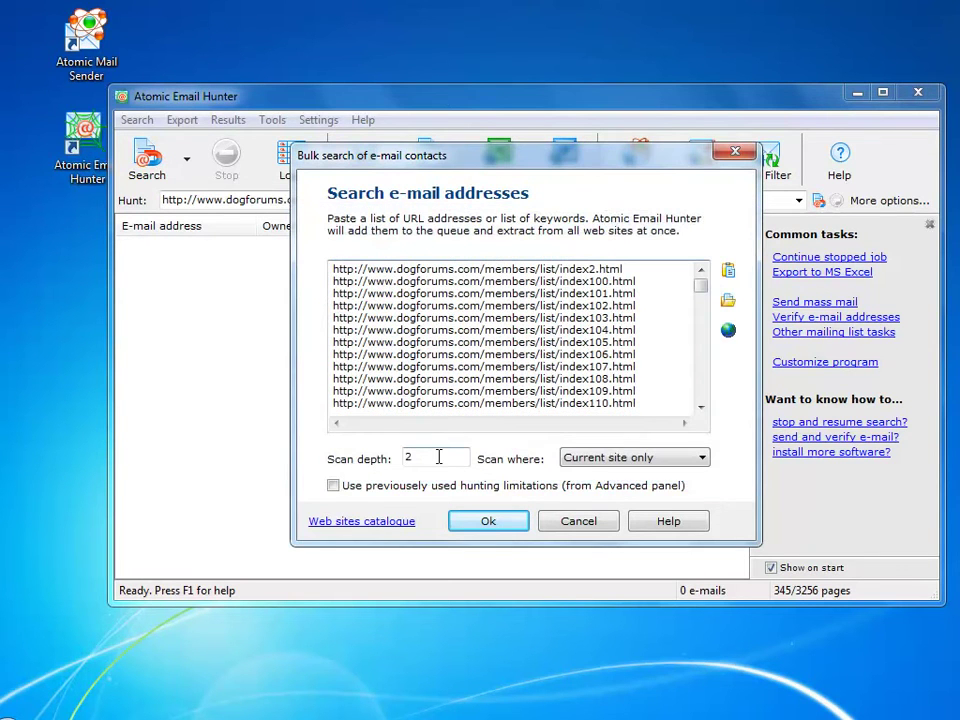
Step: Run the bulk list search and save the e-mail addresses to E:\dogforum.txt, one per line, in the %E, %U, %L format
left_click(476, 521)
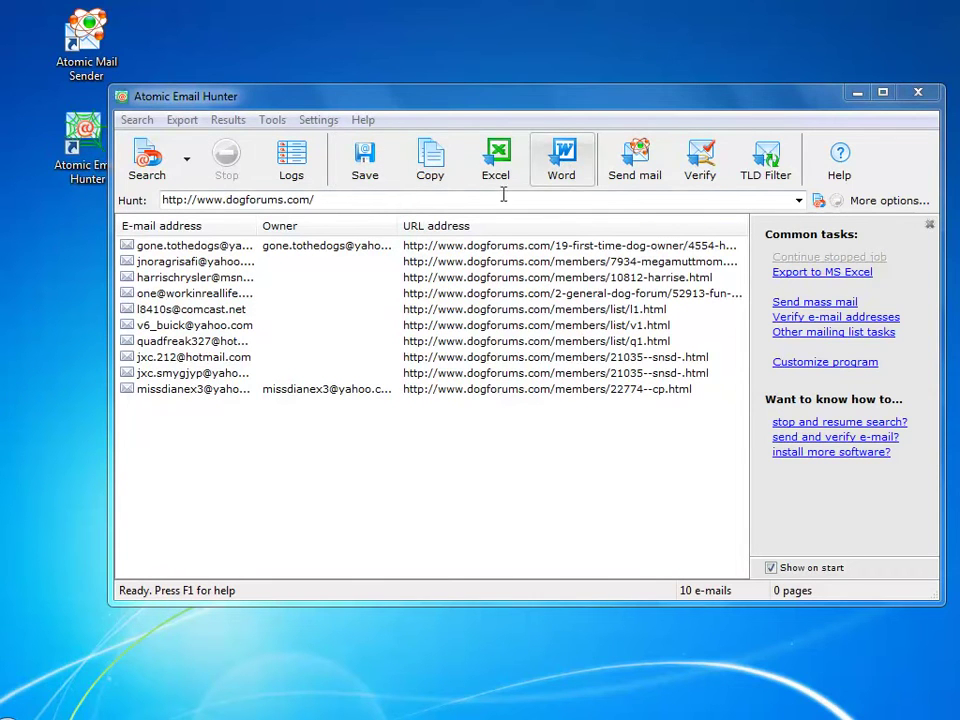
left_click(365, 158)
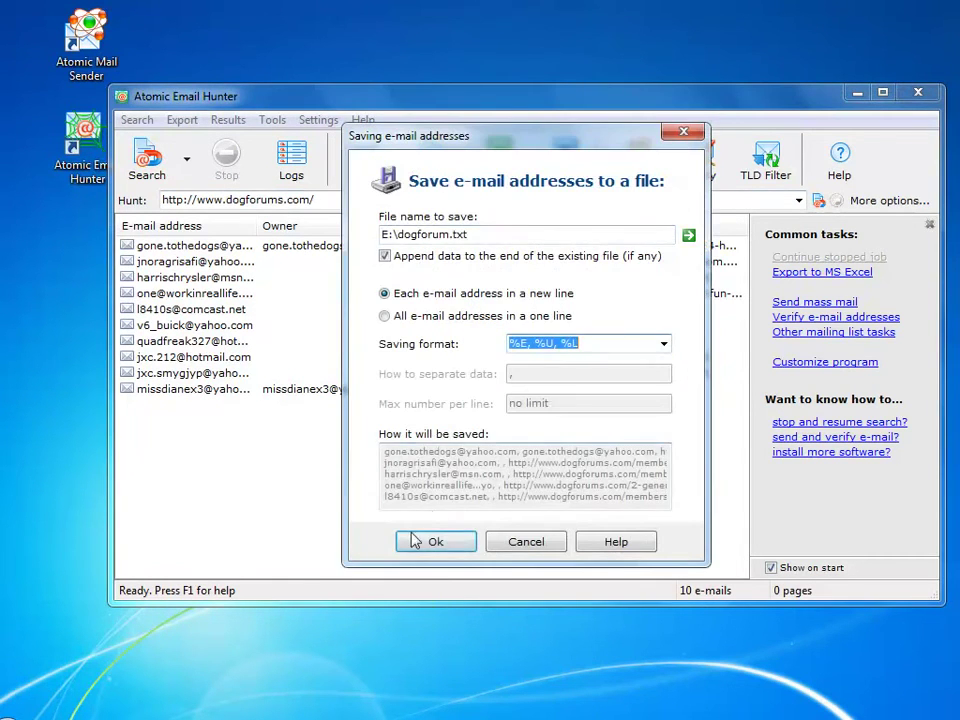
left_click(432, 541)
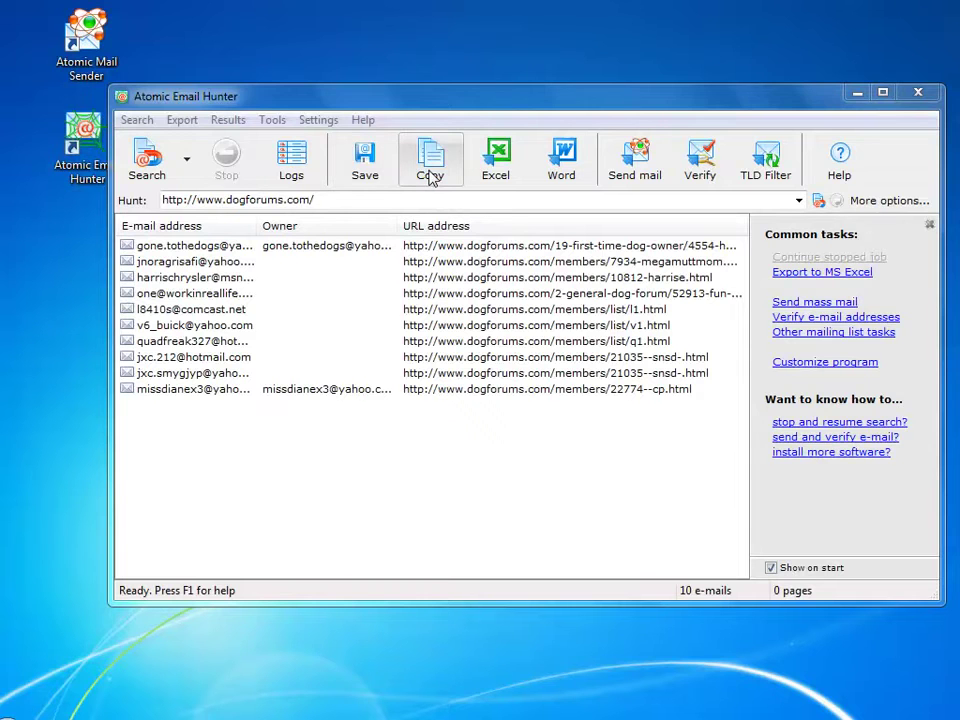
Step: Copy the e-mail addresses to the clipboard and export them to an Excel workbook, closing it after a look
left_click(430, 177)
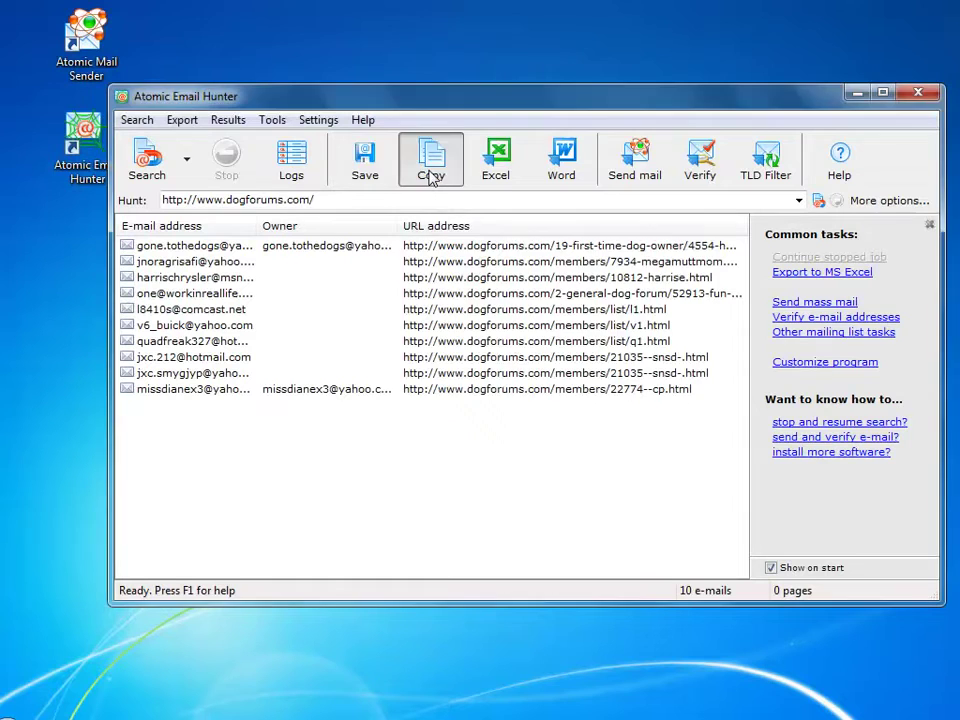
left_click(431, 535)
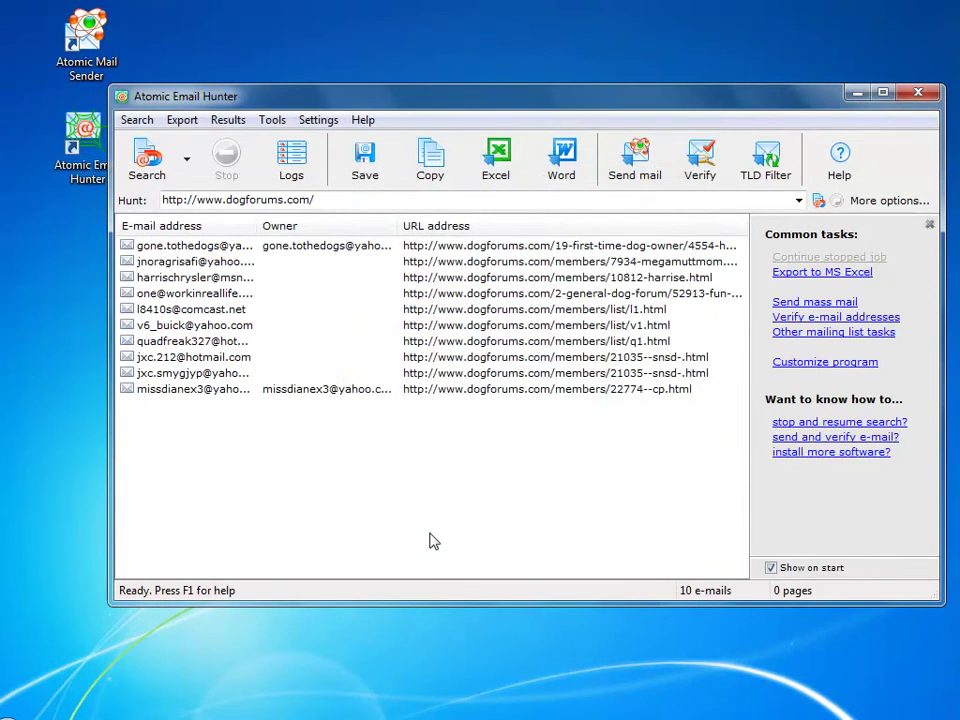
left_click(499, 155)
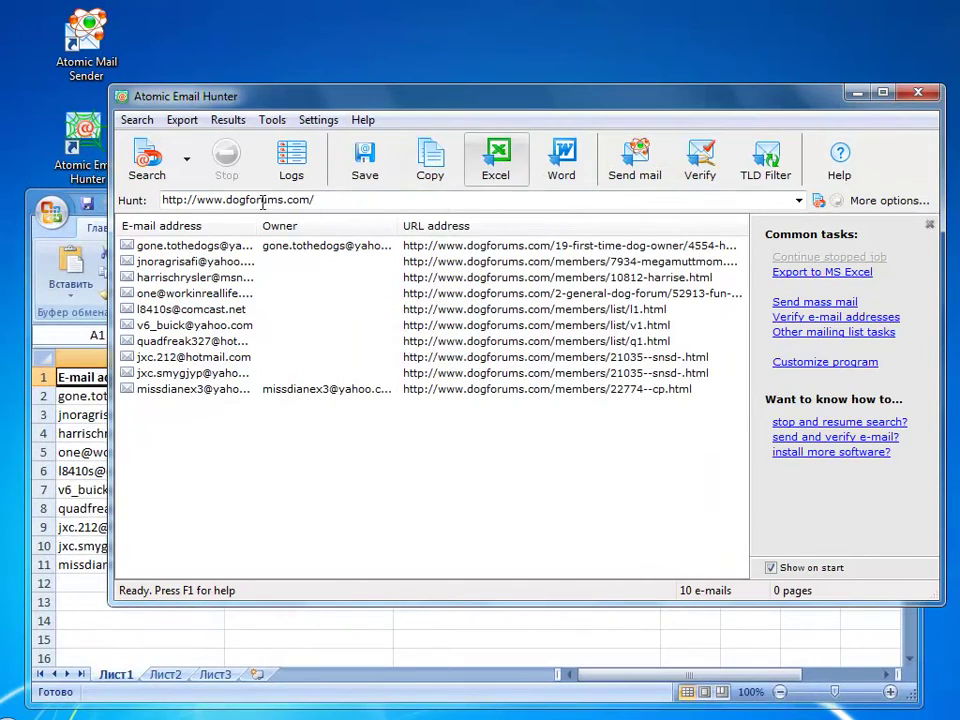
left_click(95, 206)
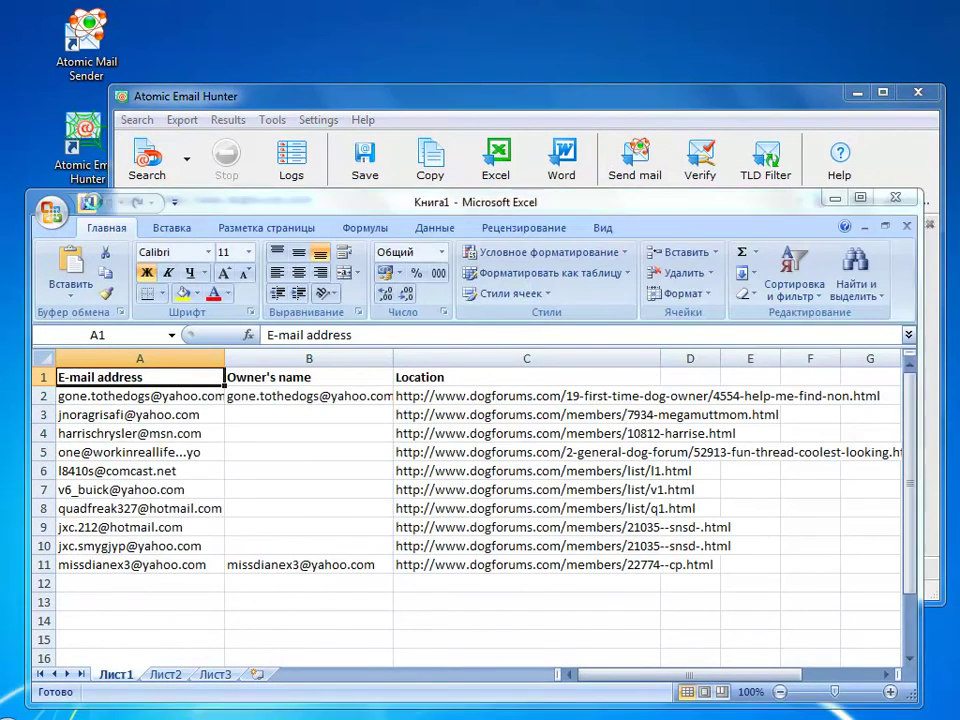
key("alt+F4")
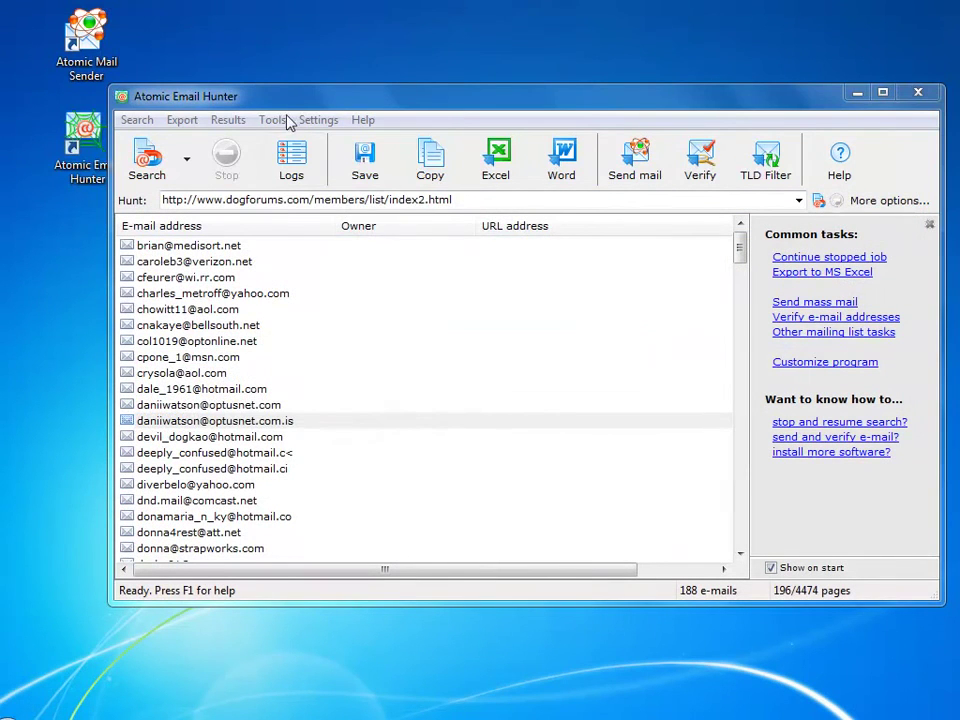
Step: Add the specific owner name "DogForum User" to all contacts with a blank Owner name
left_click(280, 120)
left_click(290, 140)
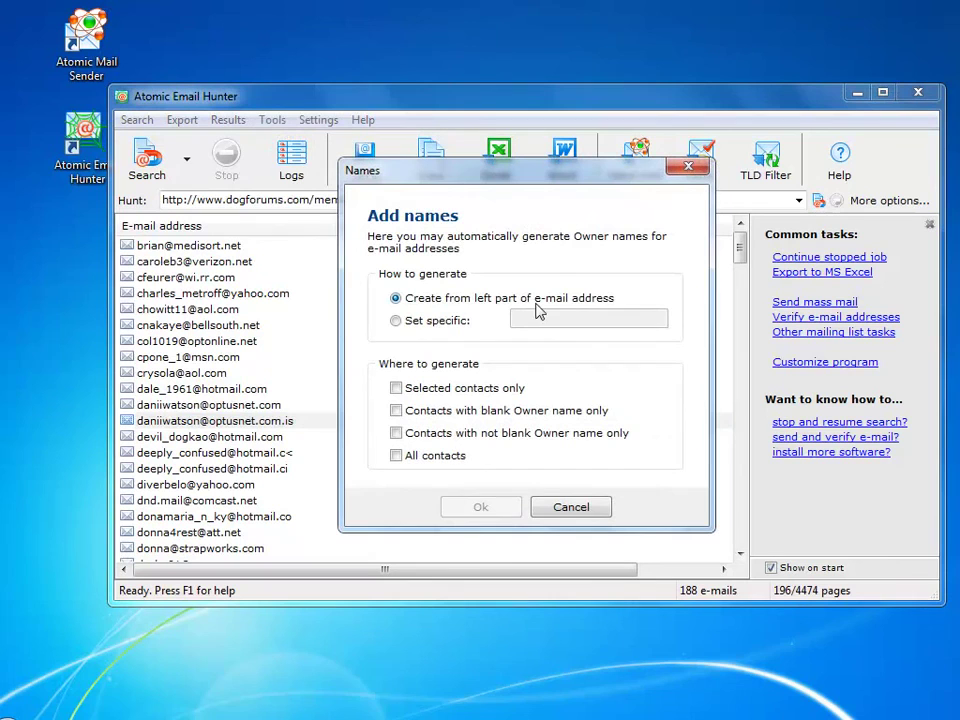
left_click(397, 321)
type("DogForum User")
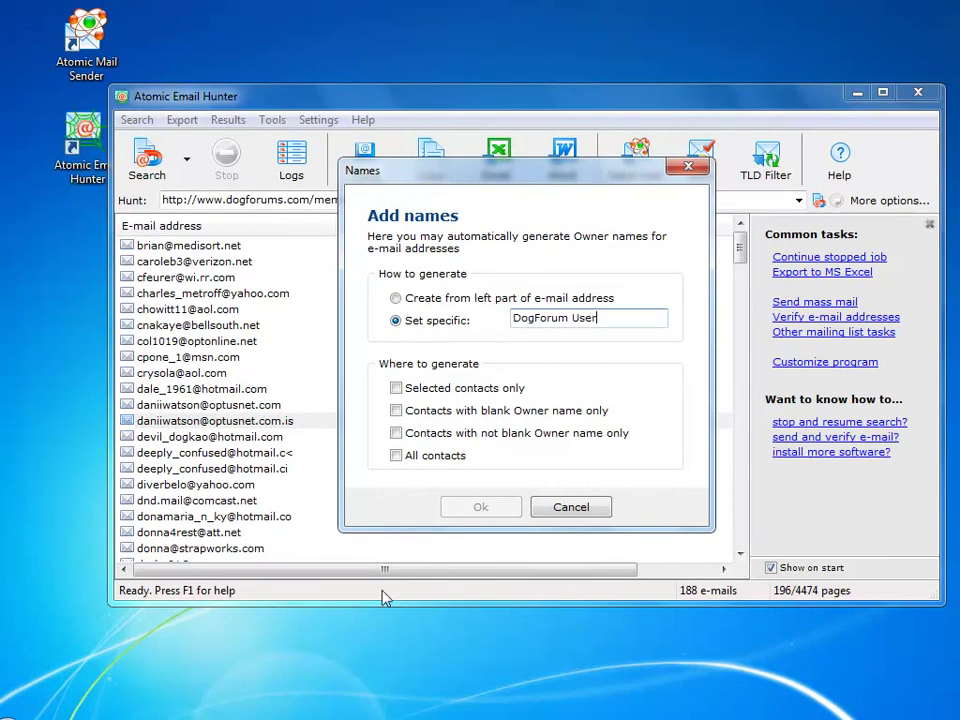
left_click(396, 410)
left_click(480, 509)
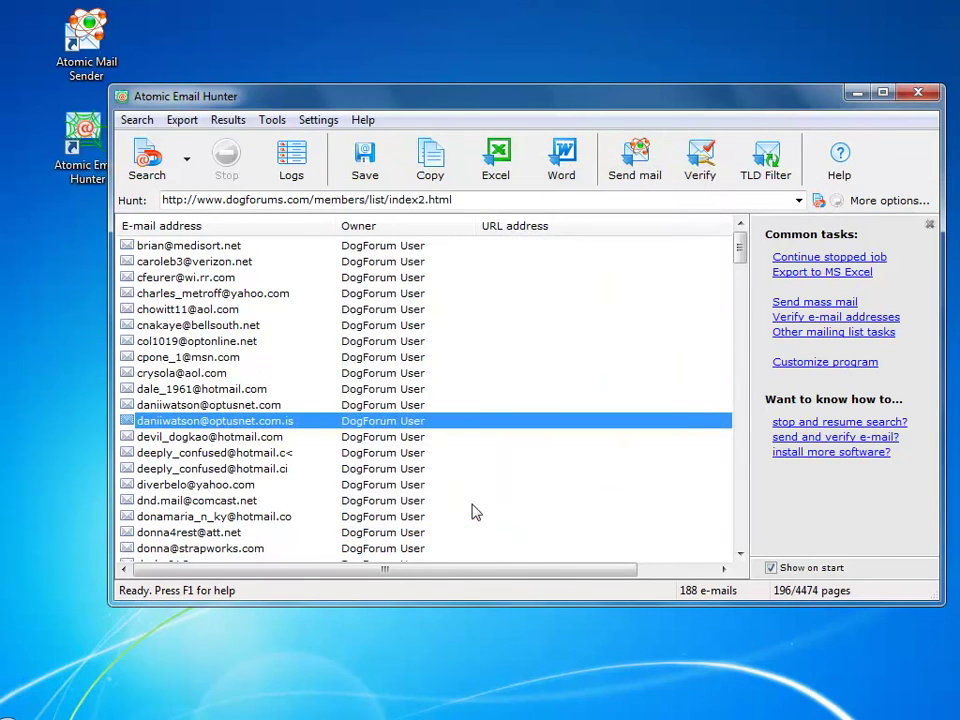
left_click(274, 120)
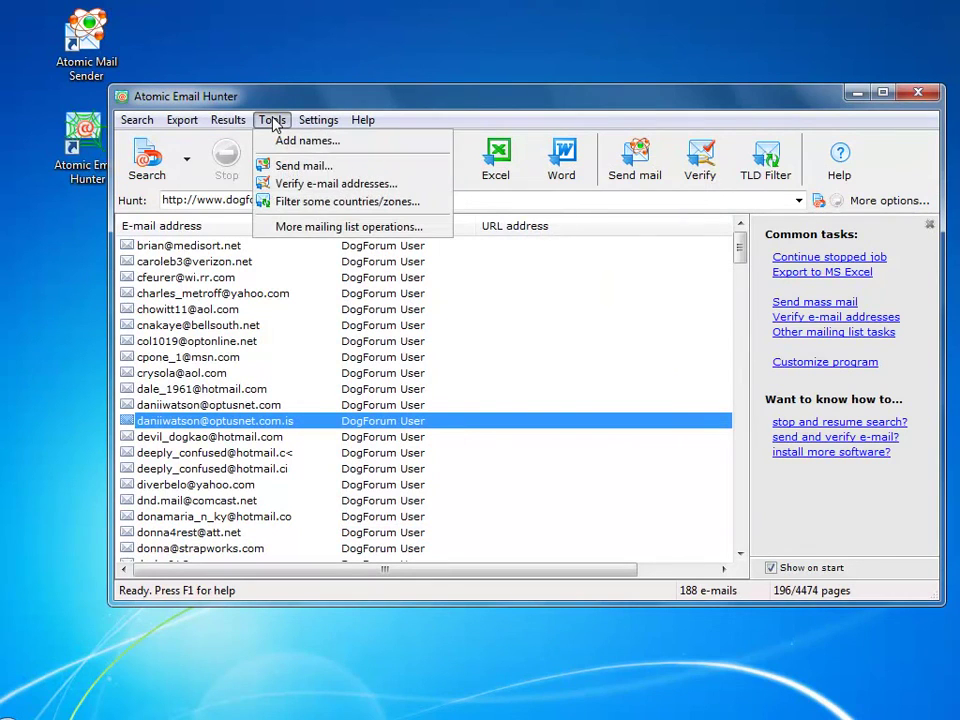
mouse_move(243, 121)
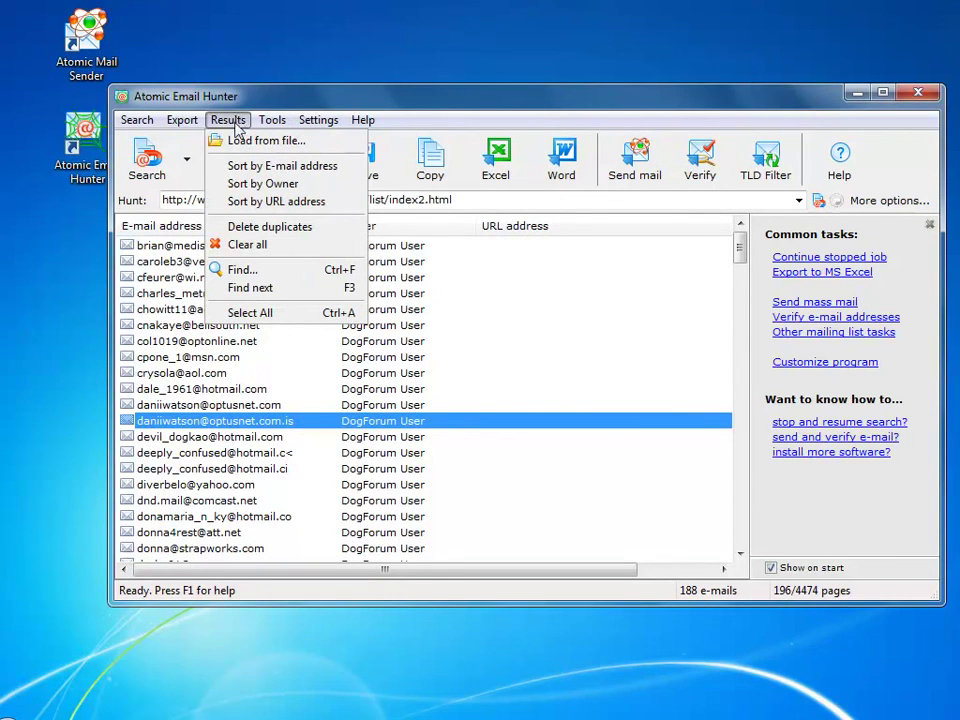
mouse_move(186, 122)
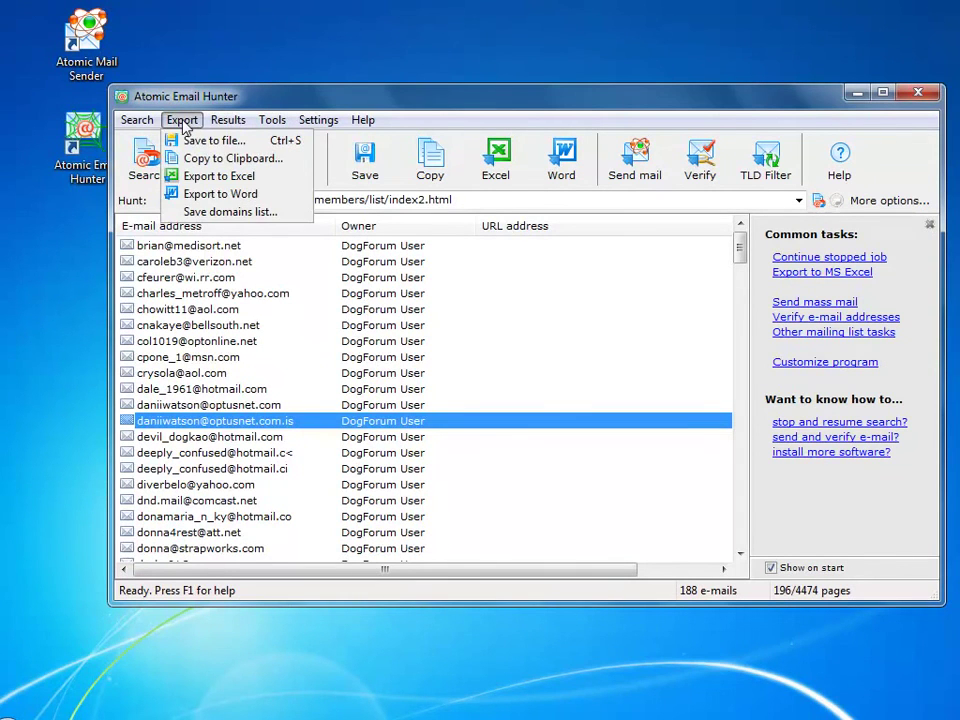
mouse_move(124, 122)
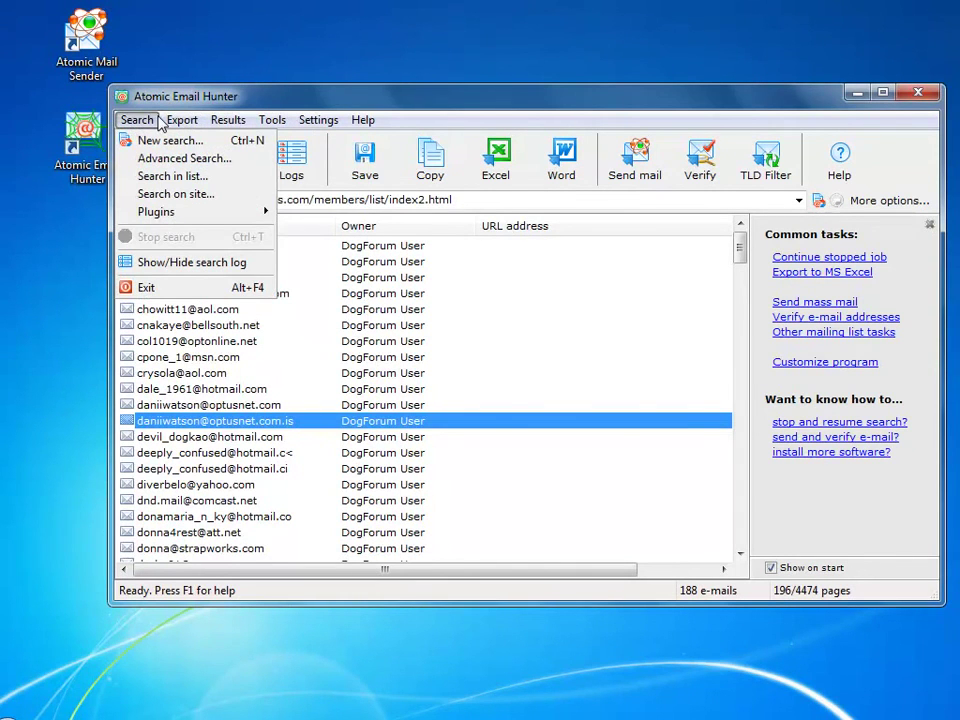